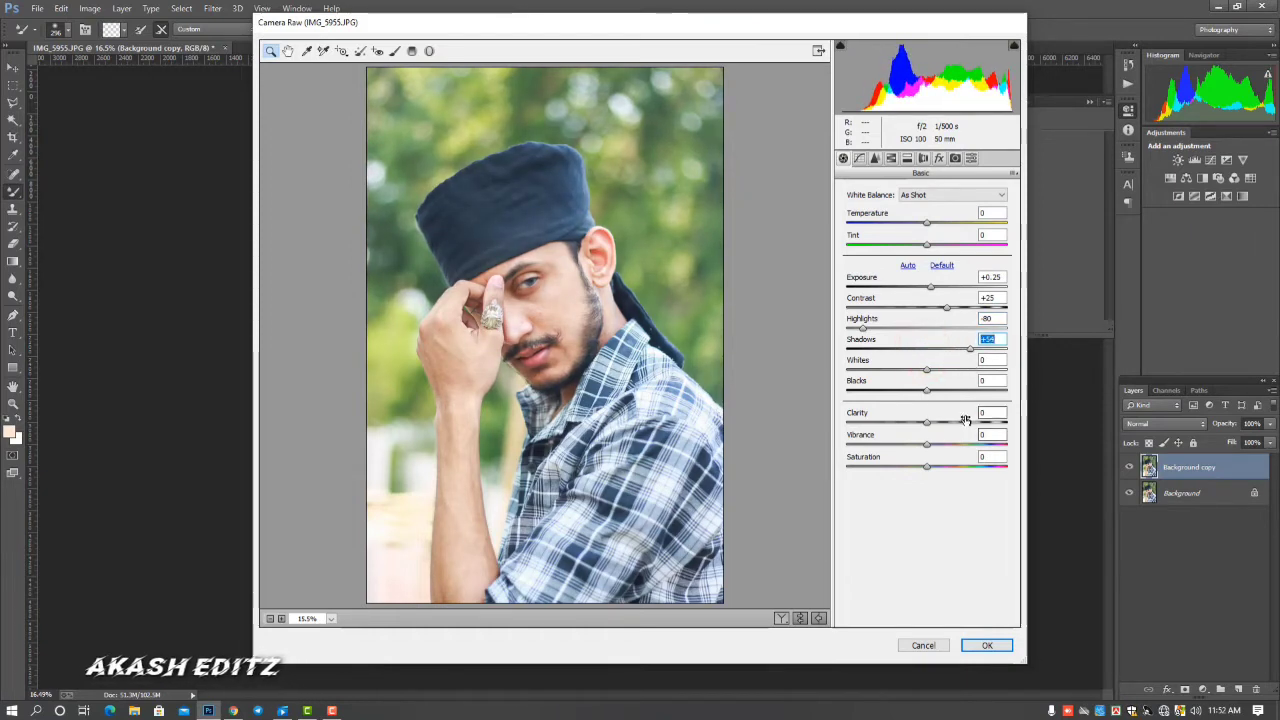
Set the basic adjustments to Whites -15, Blacks -46, Clarity +26, Vibrance +40, Saturation -10, Temperature -5 and Tint -11
{"action": "left_click_drag", "start_coordinate": [925, 370], "coordinate": [892, 393]}
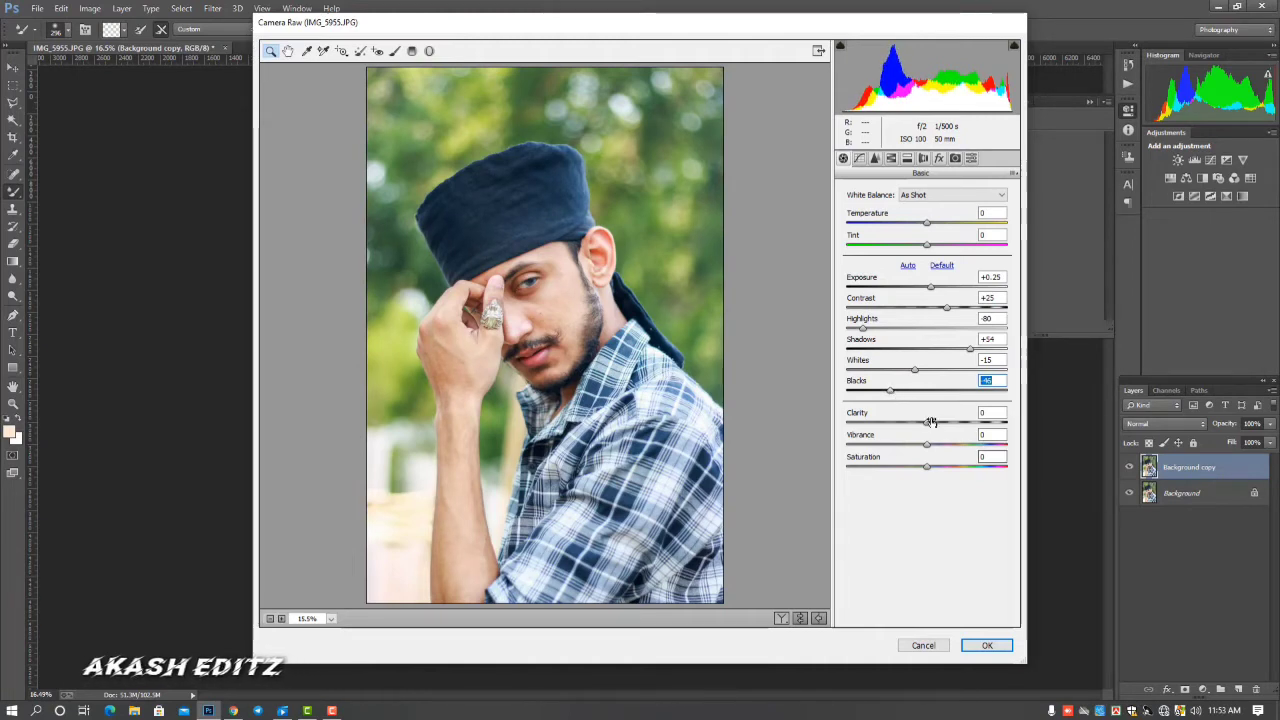
{"action": "left_click_drag", "start_coordinate": [930, 421], "coordinate": [920, 469]}
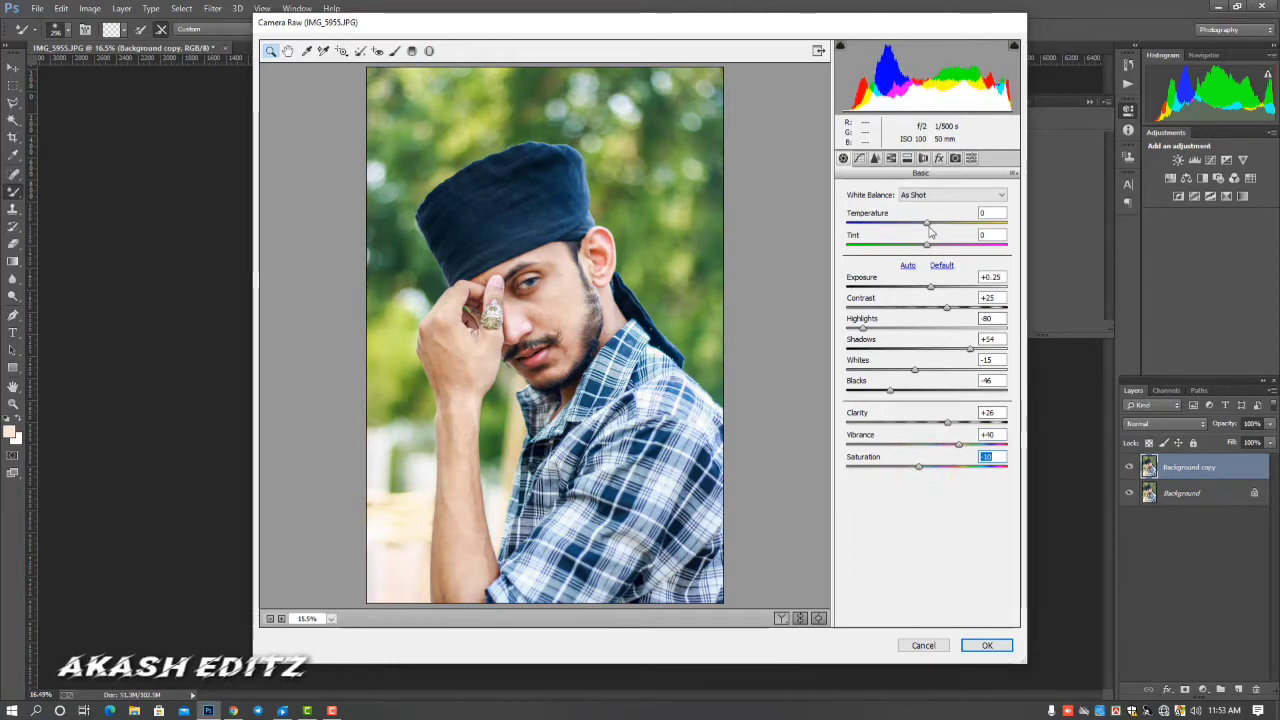
{"action": "left_click_drag", "start_coordinate": [928, 226], "coordinate": [919, 253]}
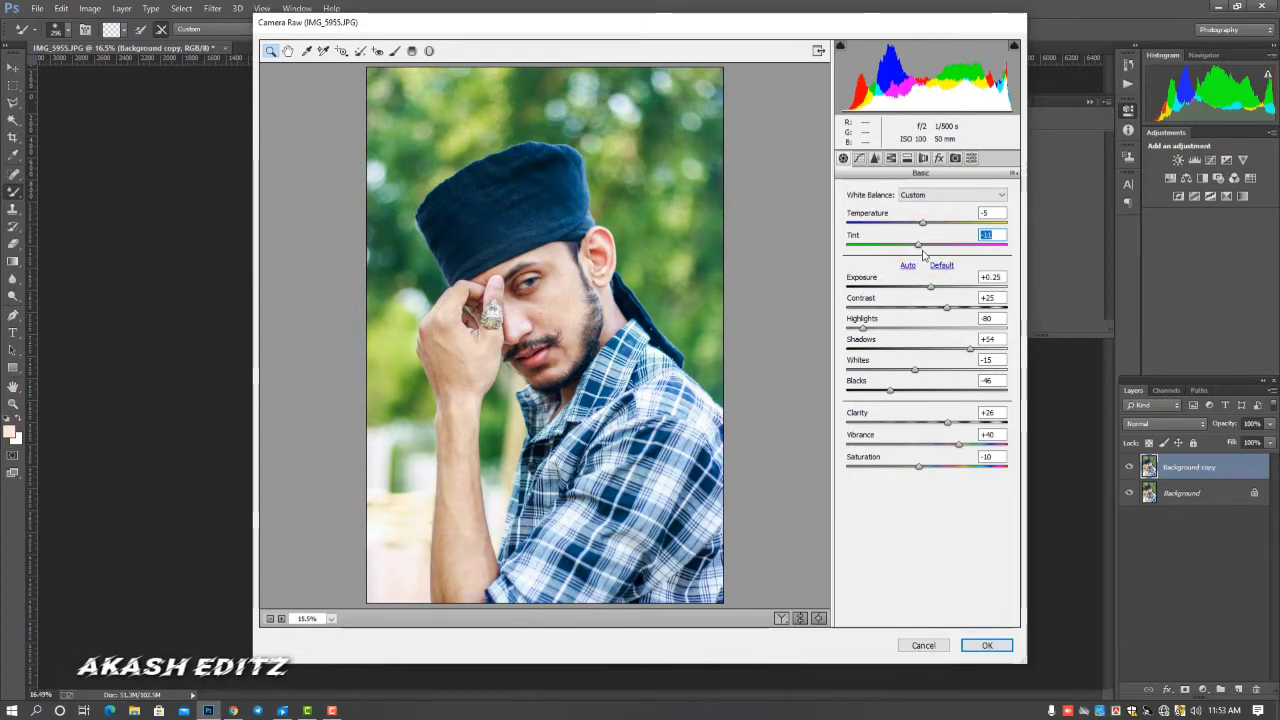
Shift the HSL hues to Reds +14, Oranges -12, Yellows -91, Greens -100, Aquas +30 and Blues -14
{"action": "left_click", "coordinate": [891, 158]}
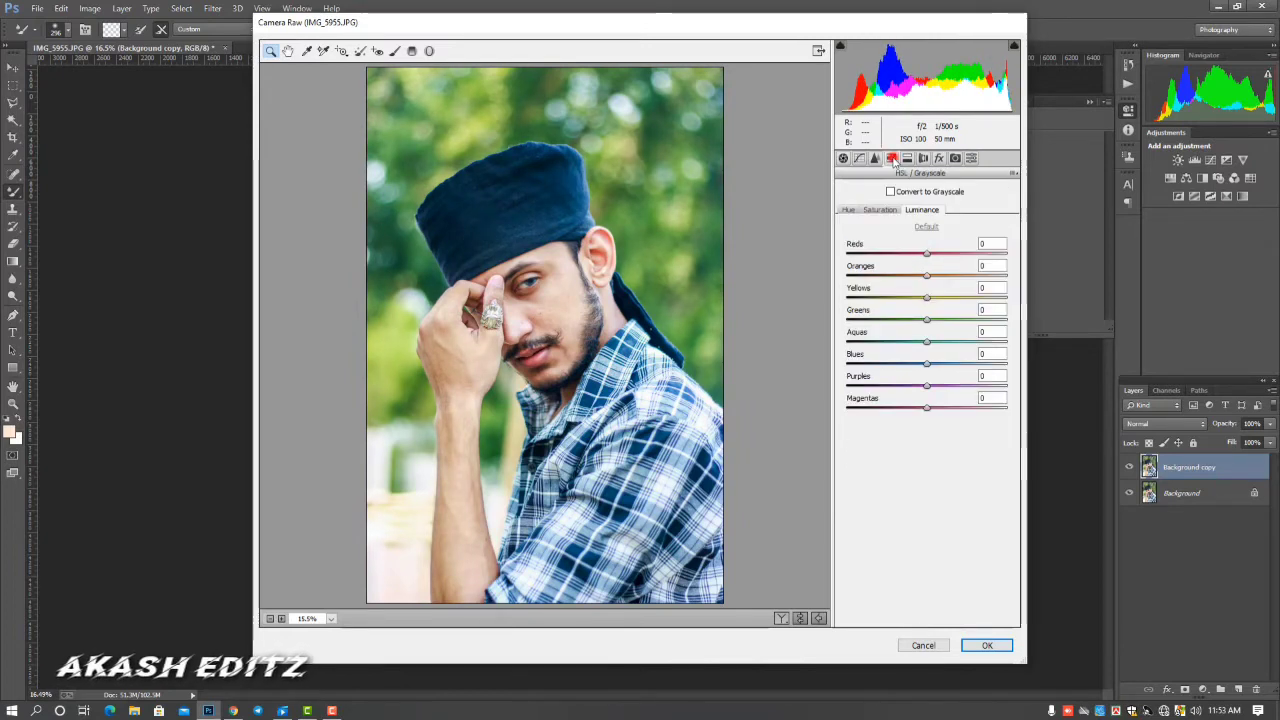
{"action": "left_click", "coordinate": [848, 209]}
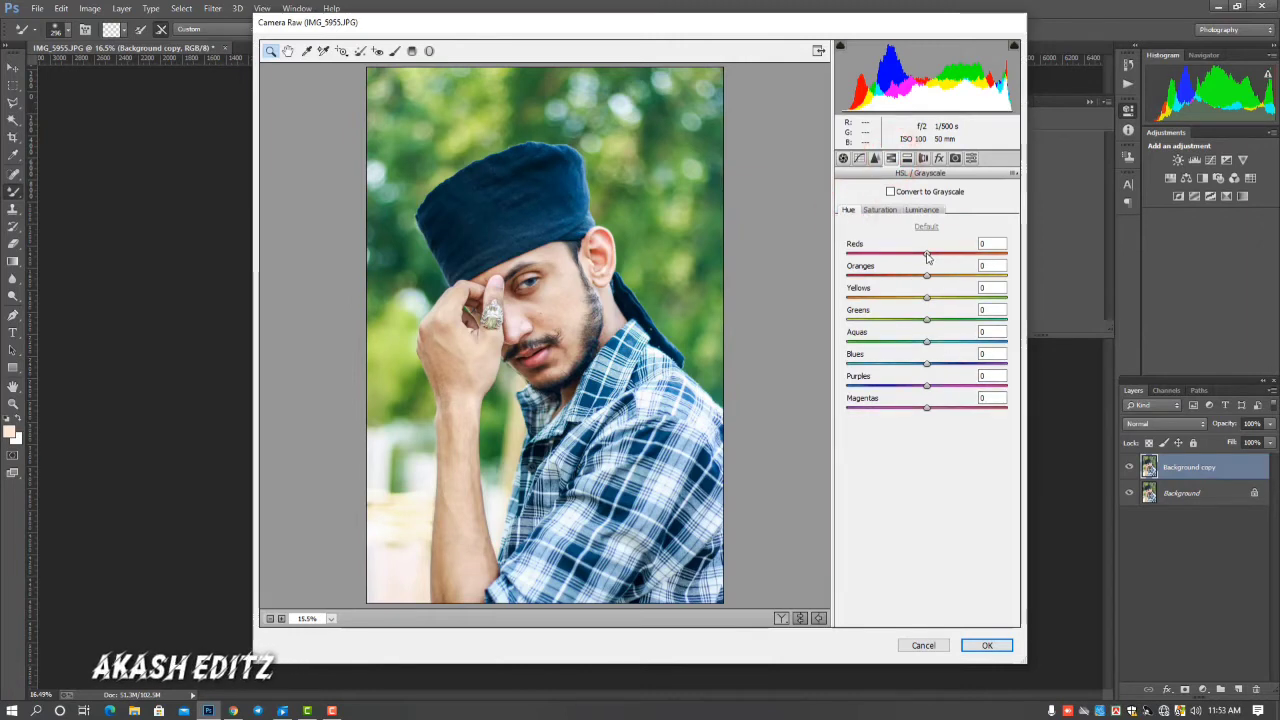
{"action": "left_click_drag", "start_coordinate": [927, 255], "coordinate": [939, 258]}
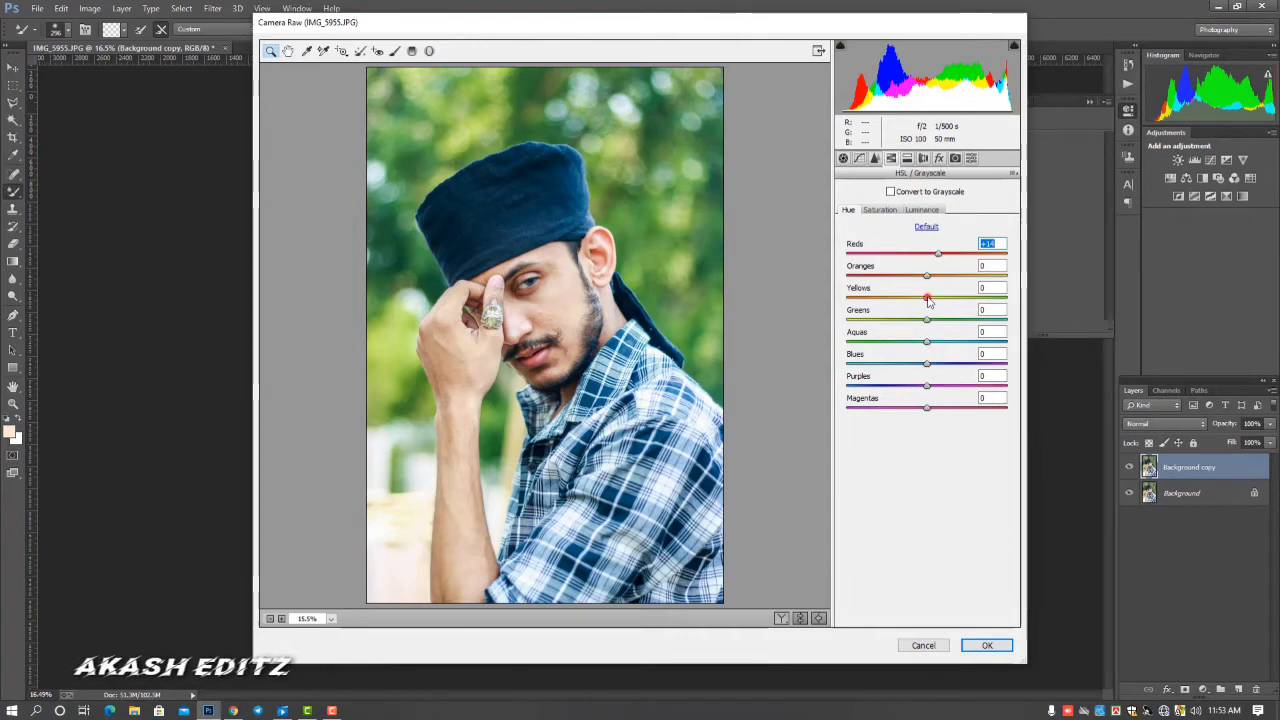
{"action": "left_click_drag", "start_coordinate": [927, 297], "coordinate": [854, 299]}
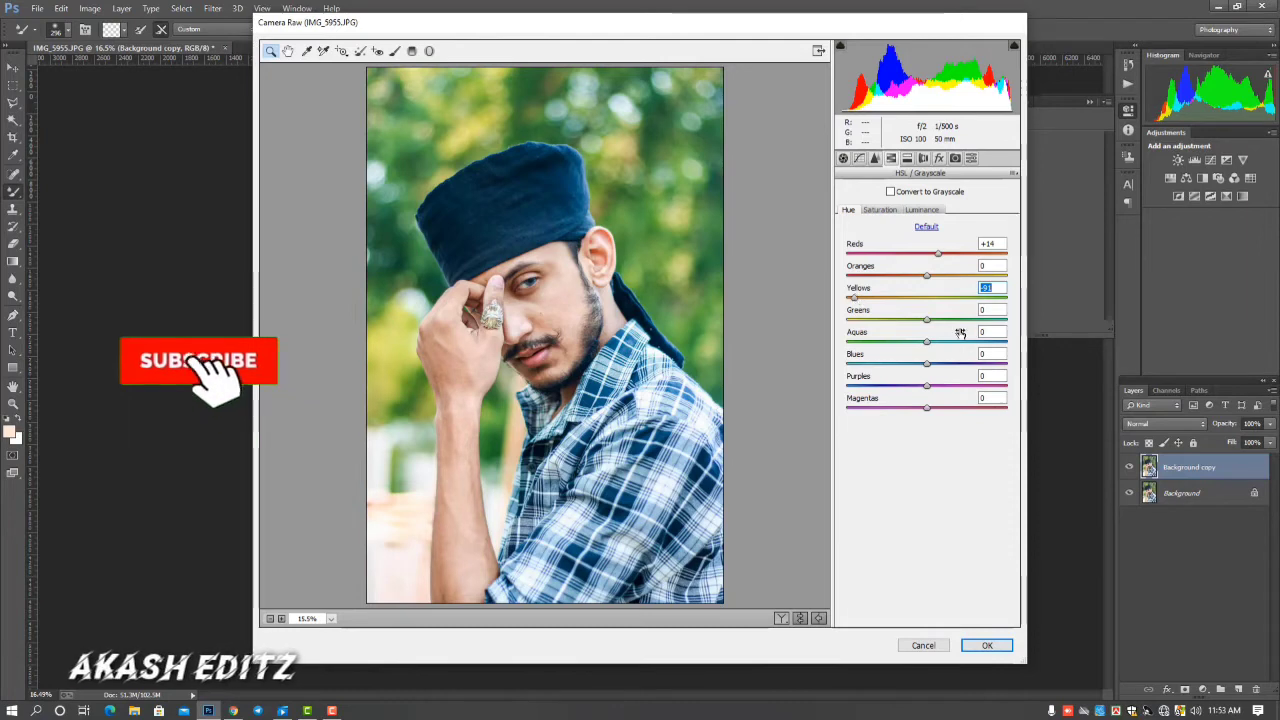
{"action": "left_click_drag", "start_coordinate": [927, 319], "coordinate": [836, 331]}
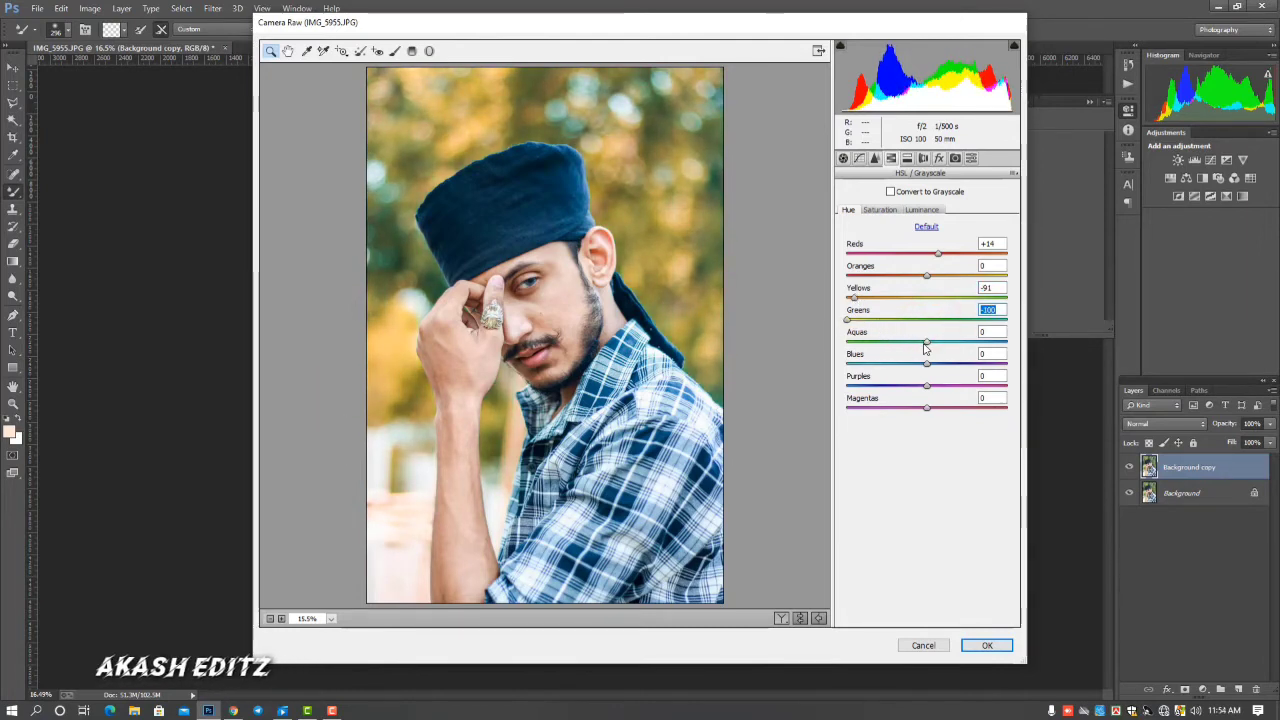
{"action": "left_click_drag", "start_coordinate": [926, 346], "coordinate": [948, 350]}
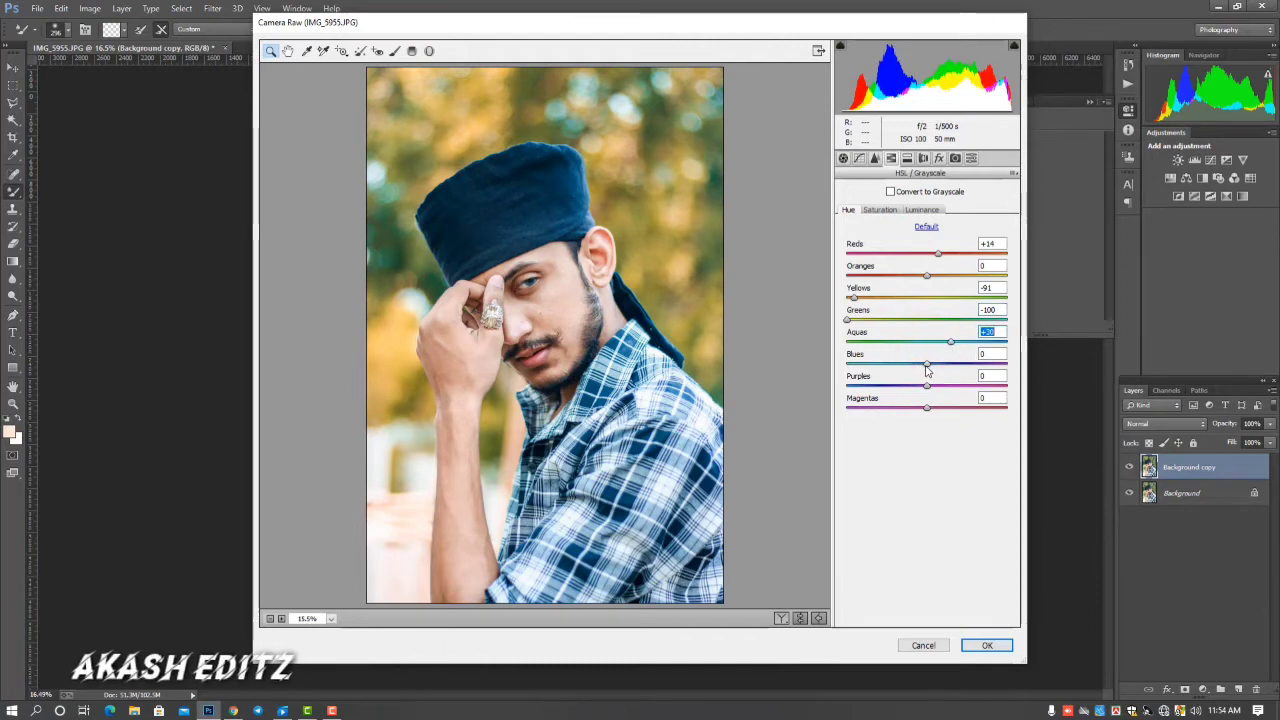
{"action": "left_click_drag", "start_coordinate": [926, 366], "coordinate": [914, 372]}
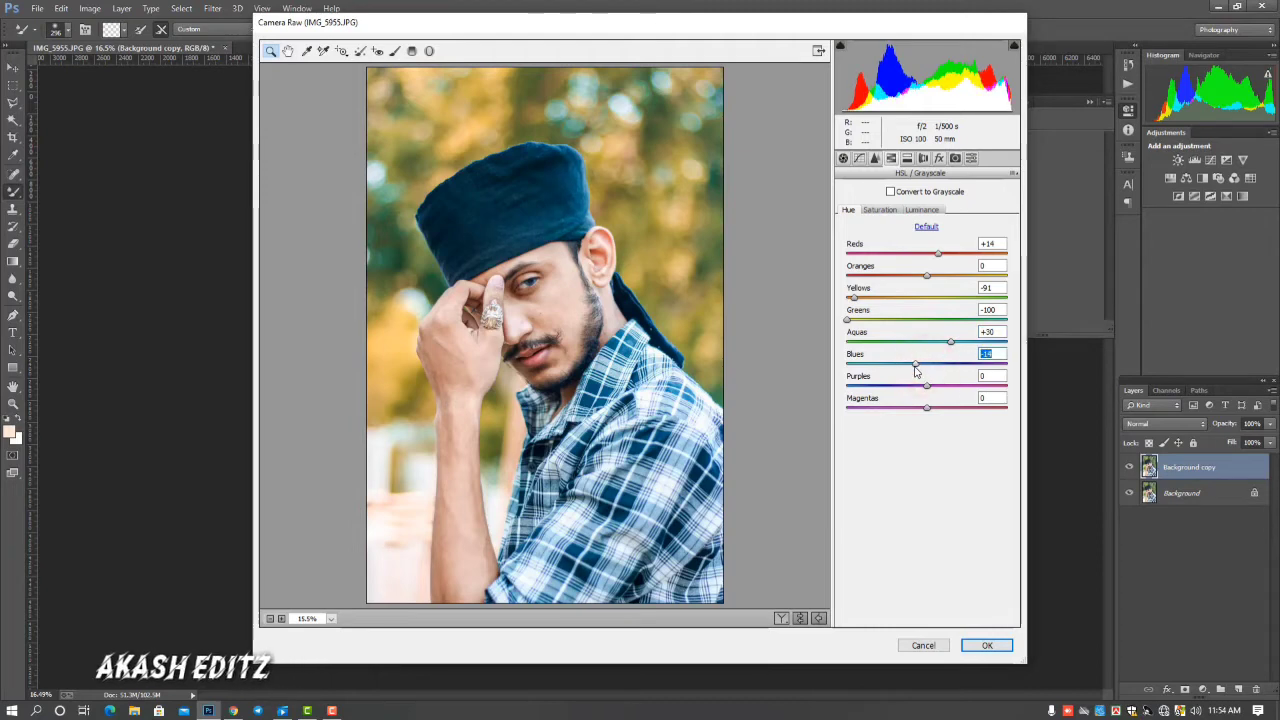
{"action": "left_click_drag", "start_coordinate": [926, 275], "coordinate": [918, 280]}
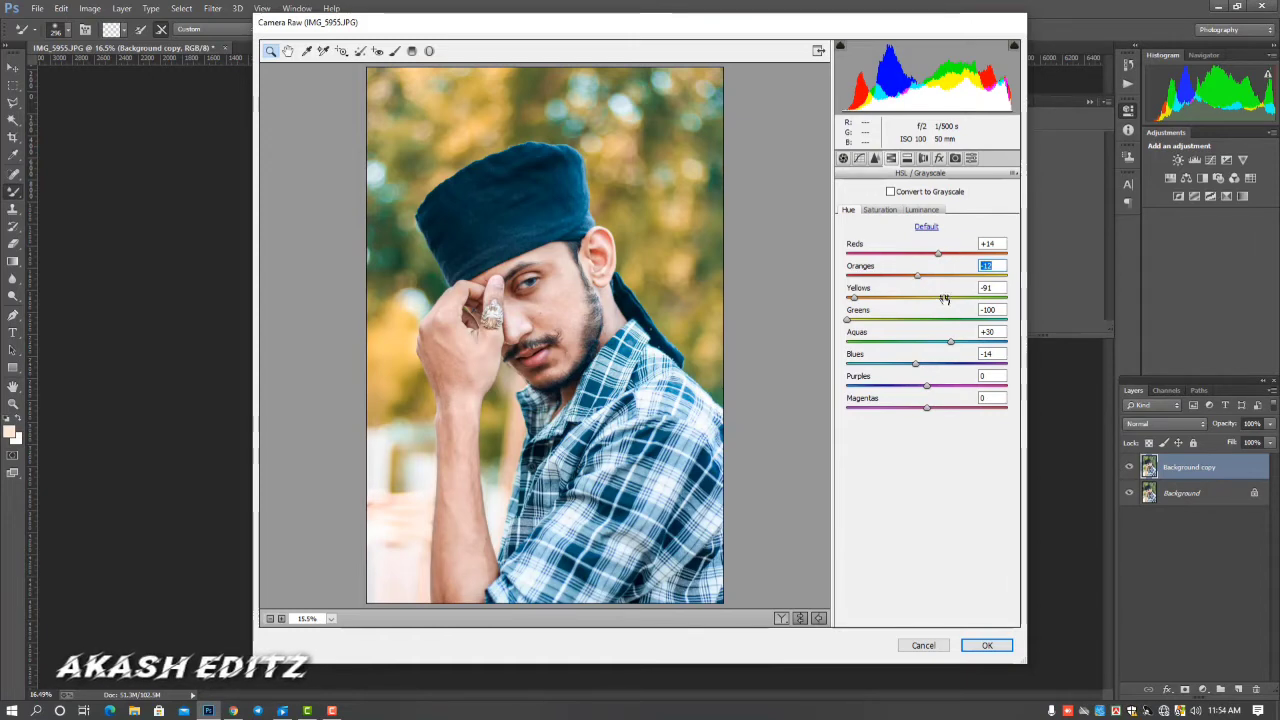
Set the HSL saturation to Oranges -34, Yellows -36, Greens -65, Aquas +16 and Blues -100
{"action": "left_click", "coordinate": [880, 210]}
{"action": "left_click_drag", "start_coordinate": [925, 275], "coordinate": [903, 278]}
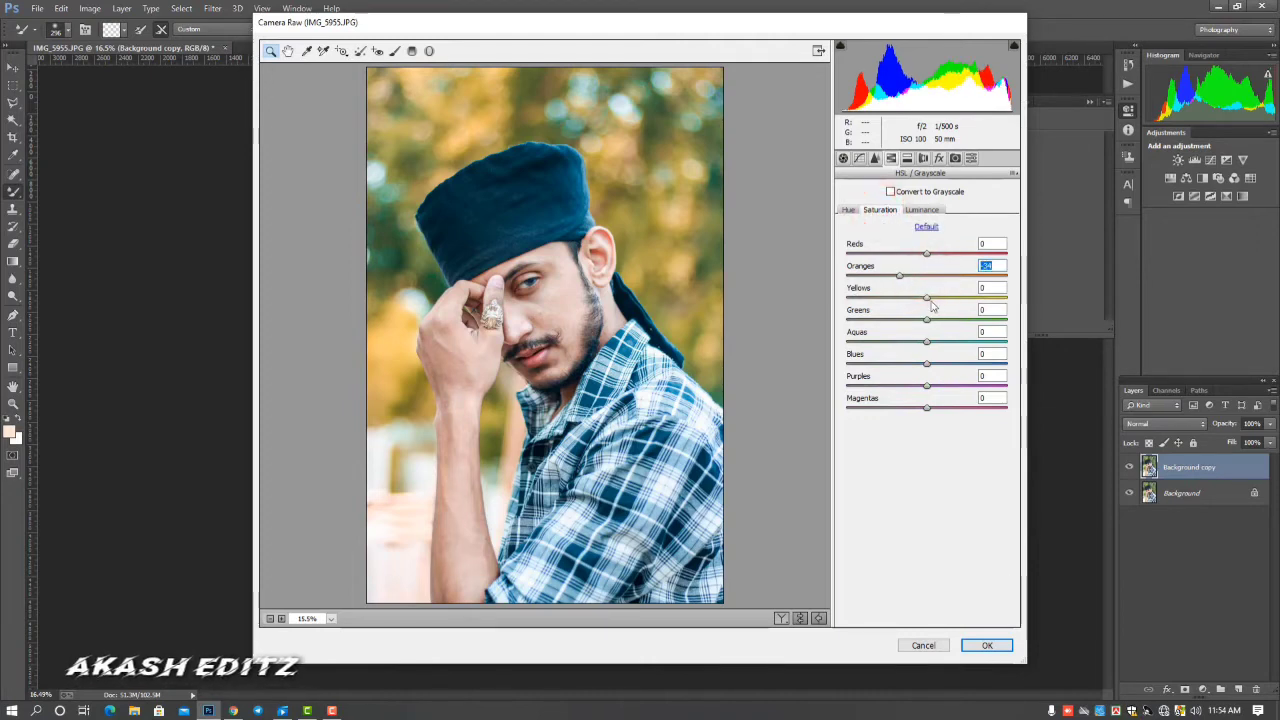
{"action": "left_click_drag", "start_coordinate": [927, 299], "coordinate": [893, 307]}
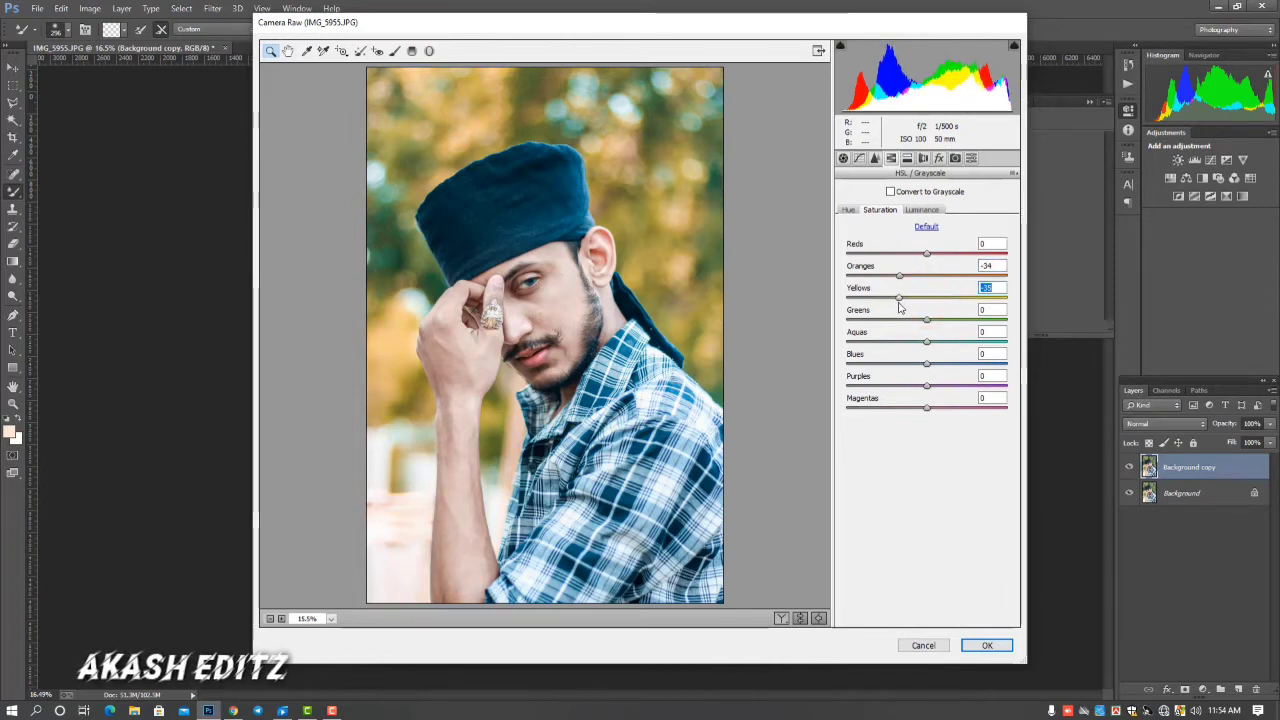
{"action": "left_click_drag", "start_coordinate": [926, 319], "coordinate": [949, 349]}
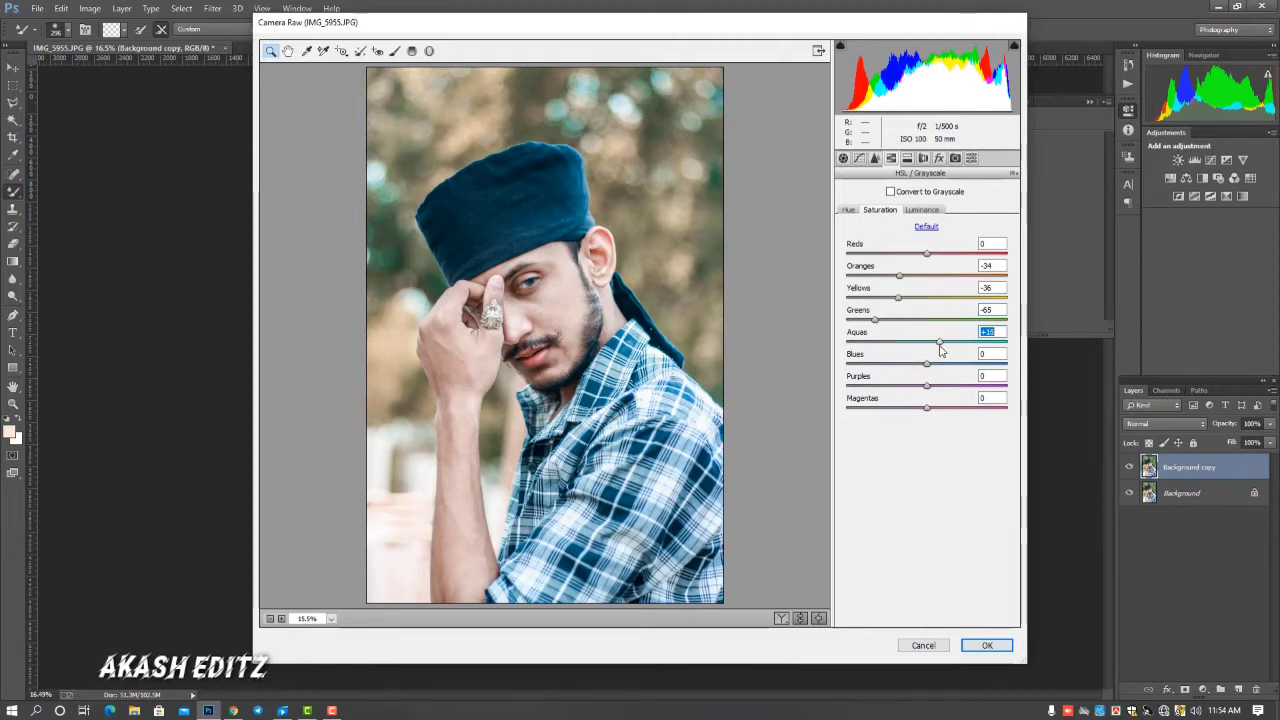
{"action": "left_click", "coordinate": [926, 363]}
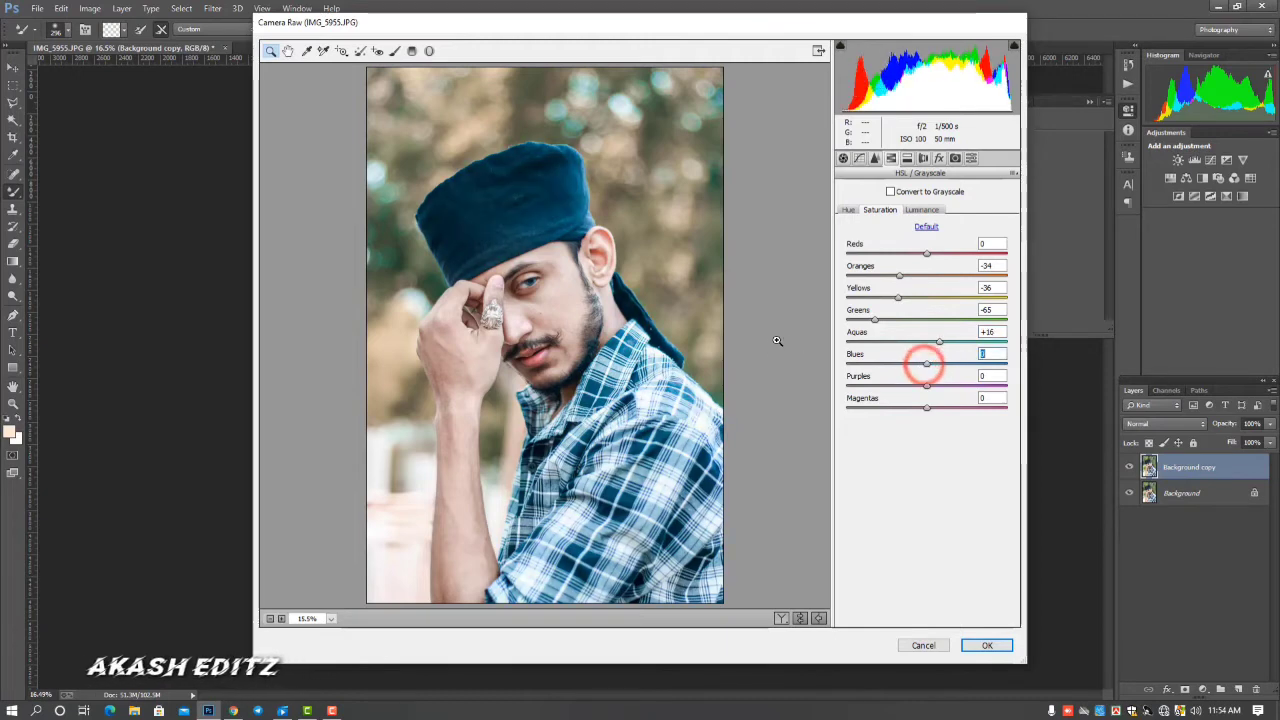
{"action": "left_click_drag", "start_coordinate": [886, 362], "coordinate": [821, 360]}
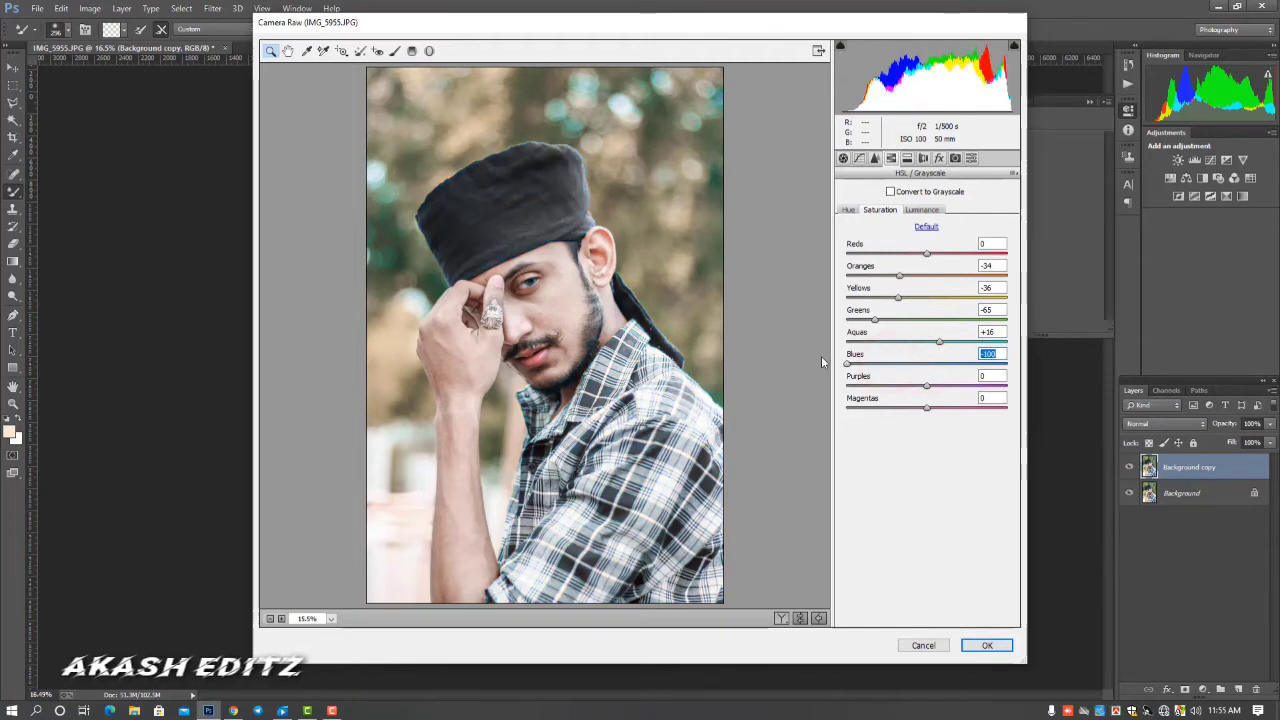
Raise the HSL luminance of Greens to +28 and of Blues to +13
{"action": "left_click", "coordinate": [916, 212]}
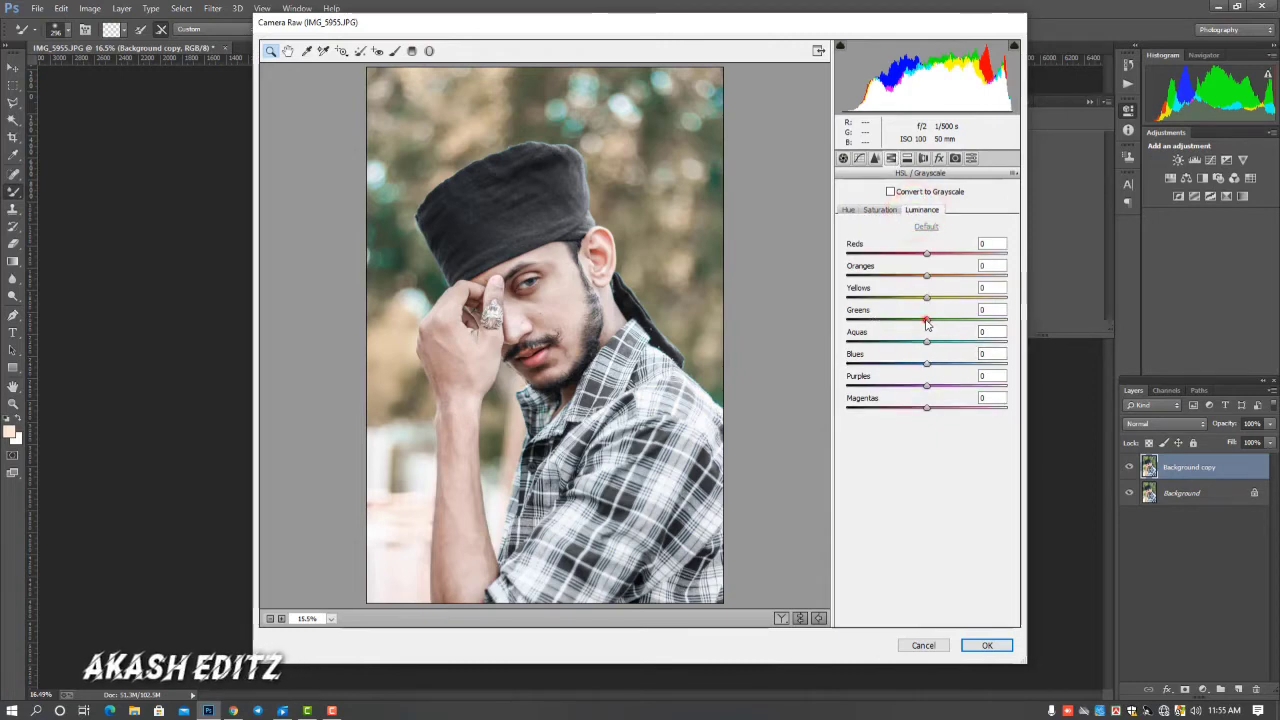
{"action": "left_click_drag", "start_coordinate": [926, 320], "coordinate": [952, 328]}
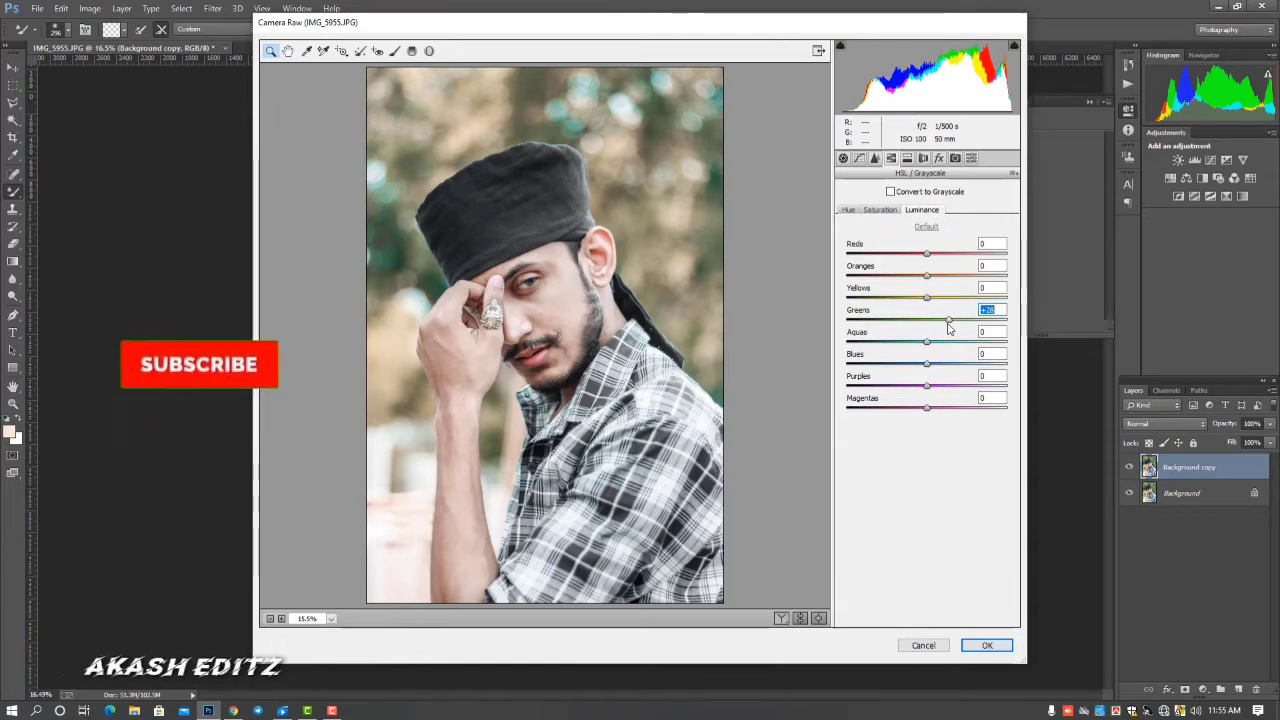
{"action": "left_click_drag", "start_coordinate": [926, 363], "coordinate": [938, 369]}
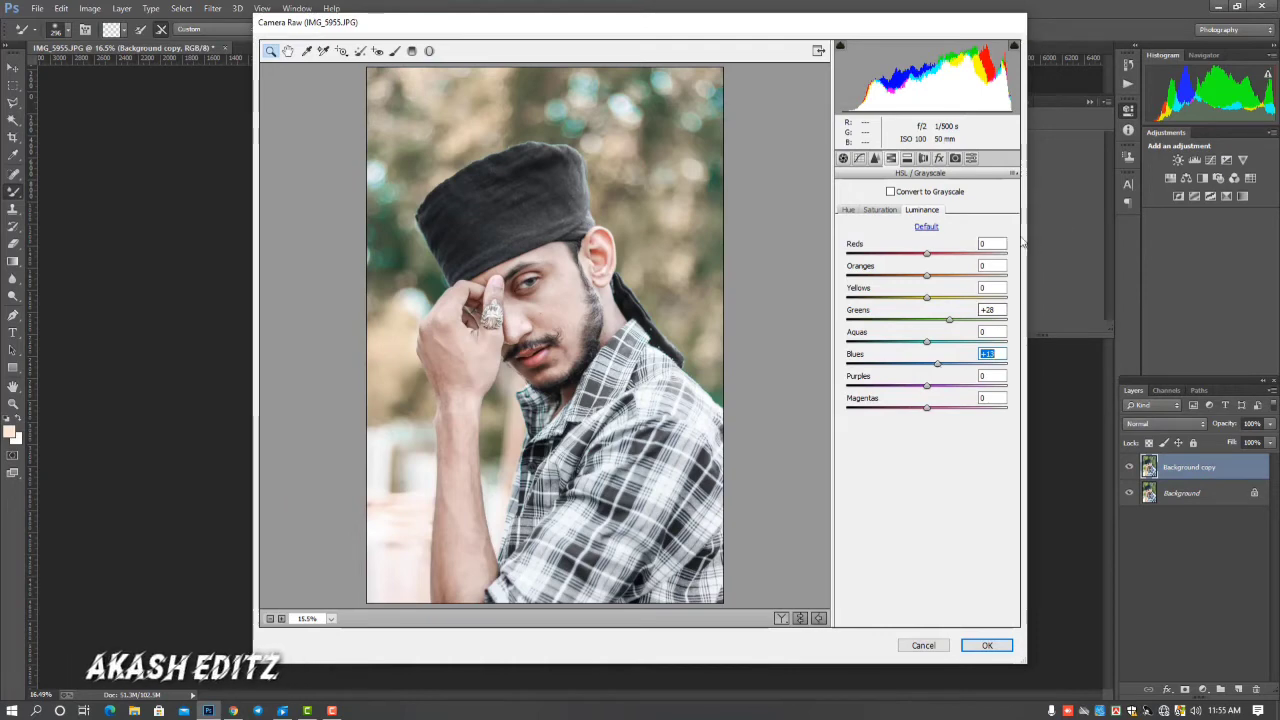
Calibrate the camera primaries: Red hue -5 and saturation +5, Green hue -61 and saturation -7, Blue hue -23
{"action": "left_click", "coordinate": [955, 158]}
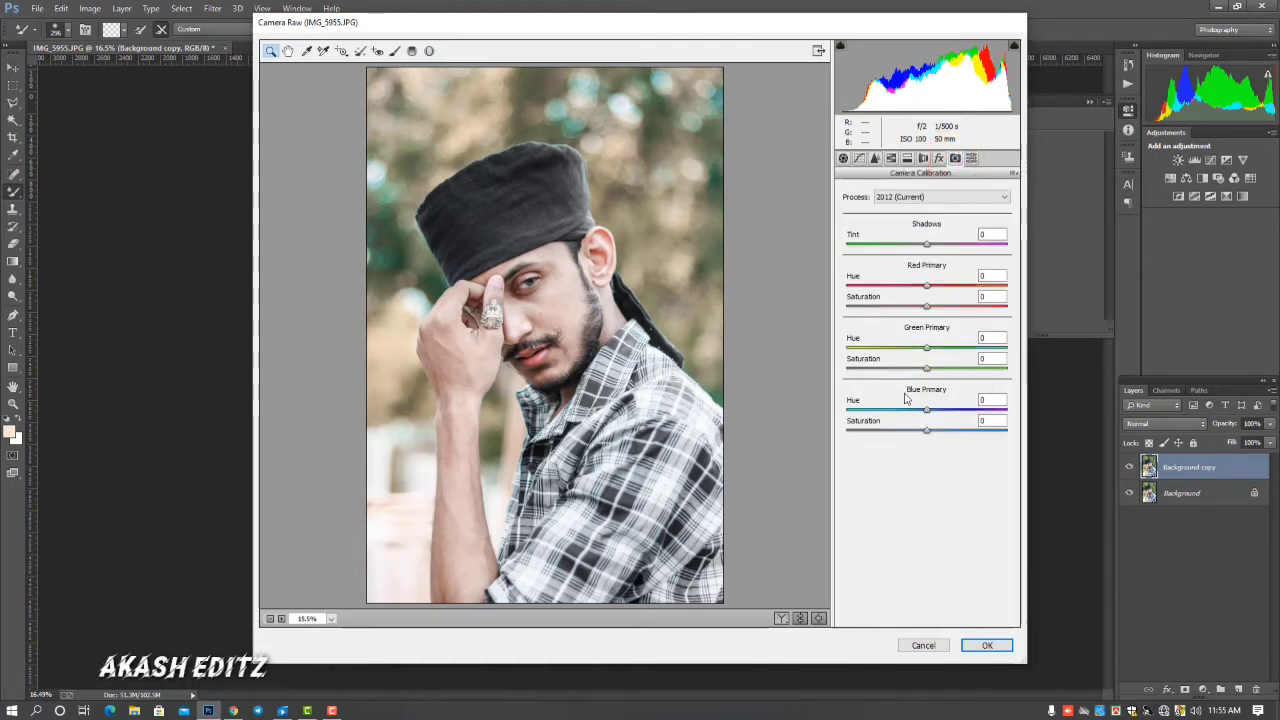
{"action": "left_click", "coordinate": [928, 350]}
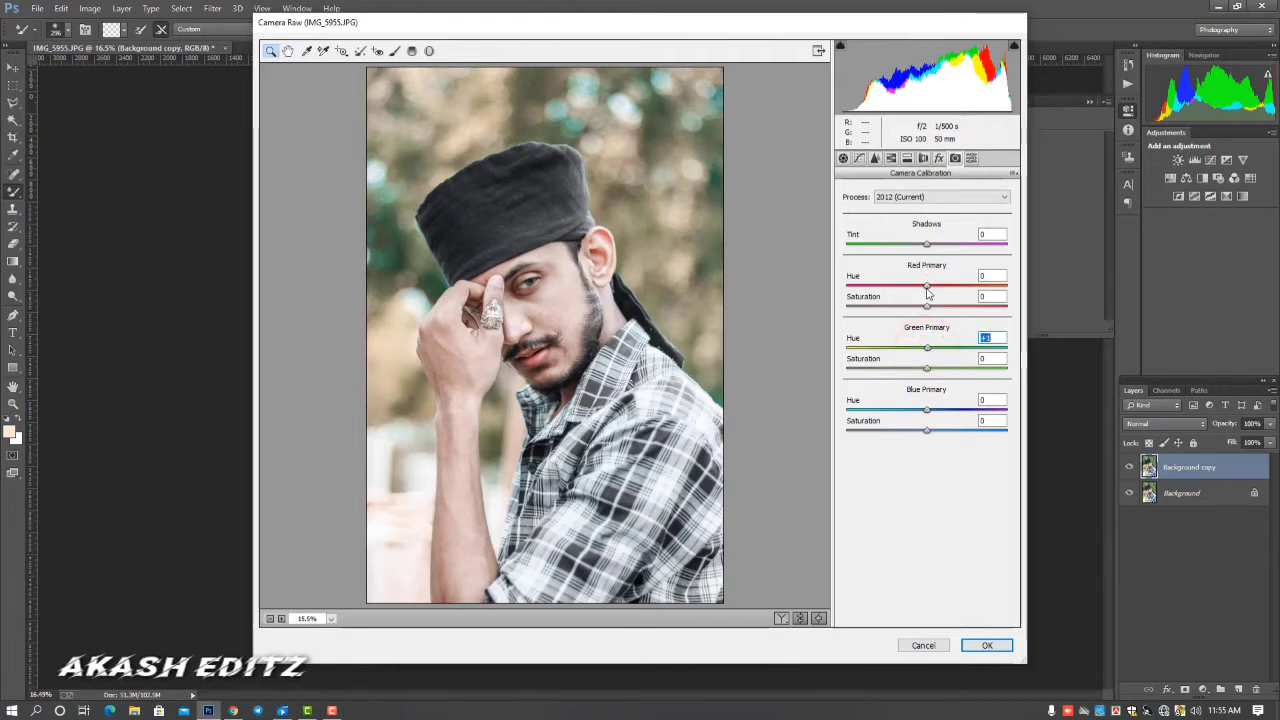
{"action": "mouse_move", "coordinate": [928, 287]}
{"action": "left_mouse_down"}
{"action": "mouse_move", "coordinate": [918, 290]}
{"action": "mouse_move", "coordinate": [931, 307]}
{"action": "left_mouse_up"}
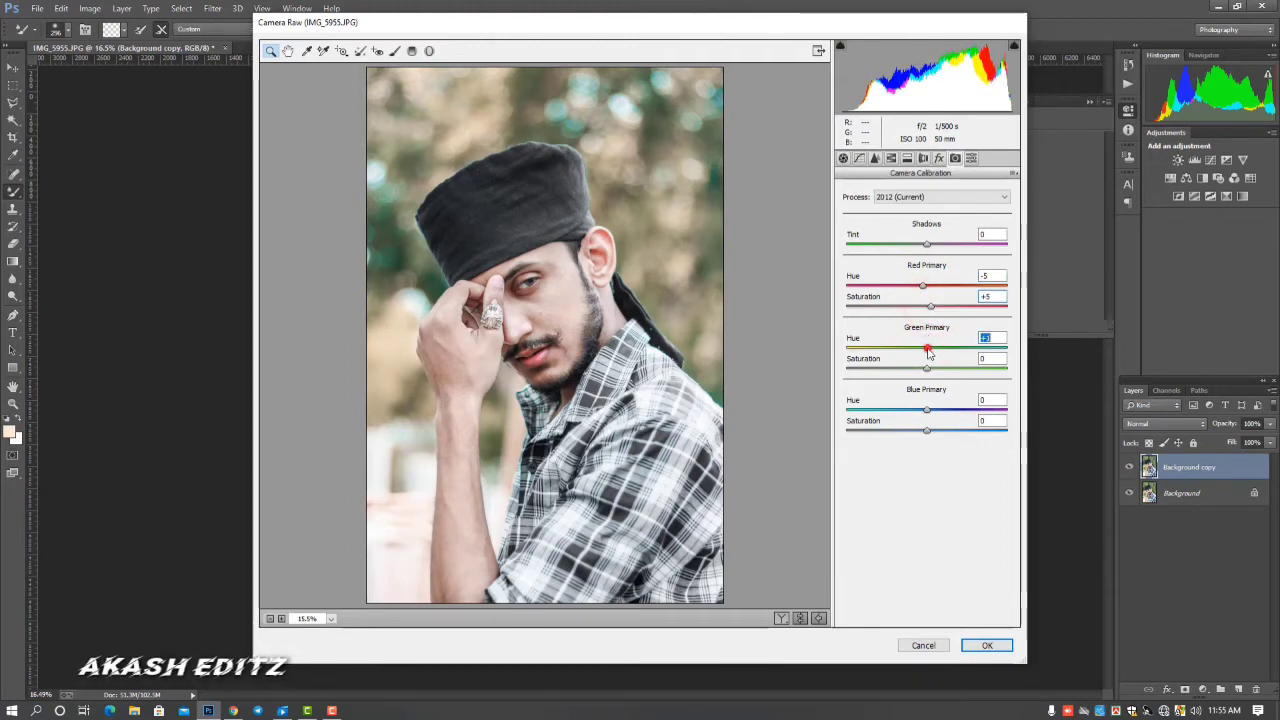
{"action": "left_click_drag", "start_coordinate": [928, 352], "coordinate": [878, 350]}
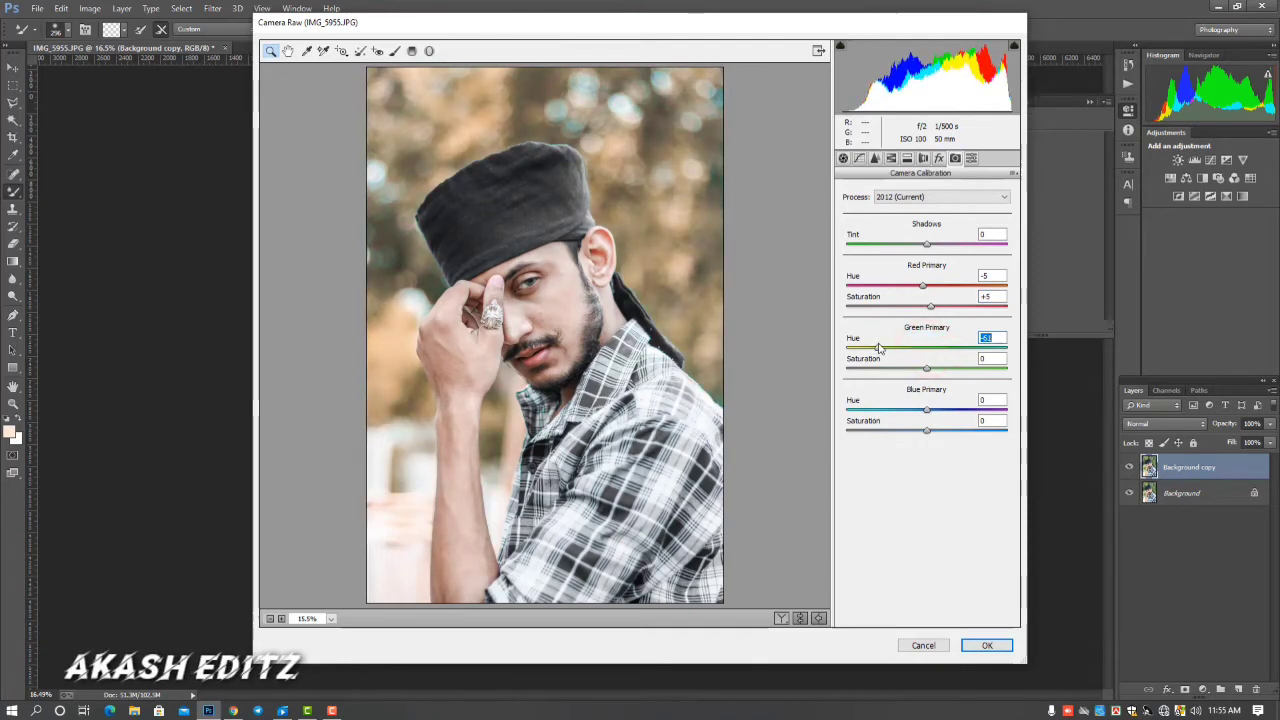
{"action": "left_click", "coordinate": [928, 370]}
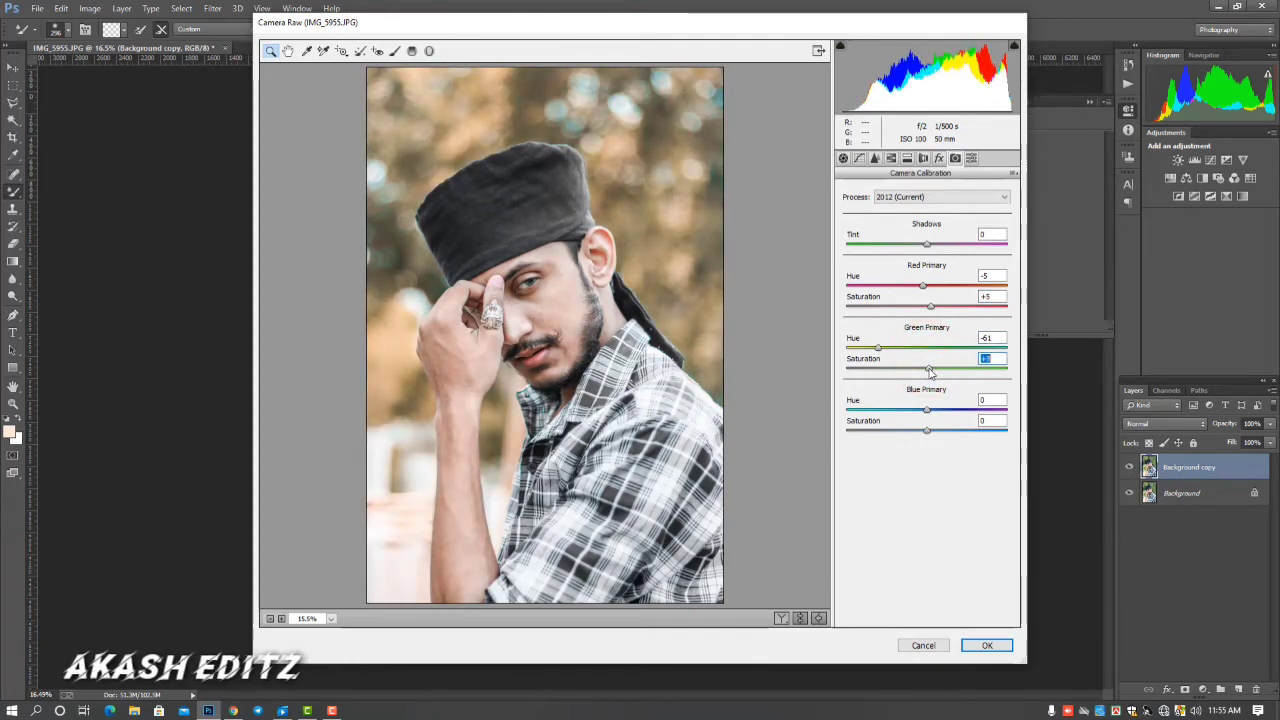
{"action": "left_click_drag", "start_coordinate": [922, 372], "coordinate": [924, 372]}
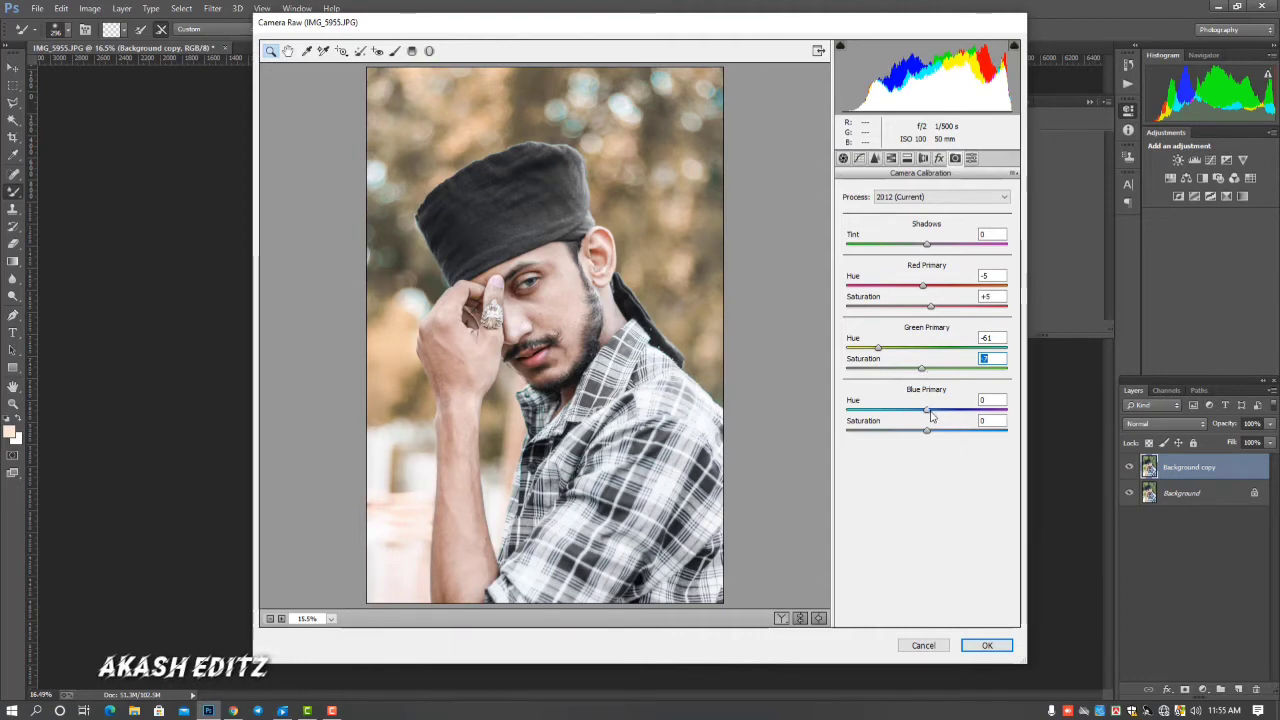
{"action": "left_click_drag", "start_coordinate": [917, 415], "coordinate": [909, 413]}
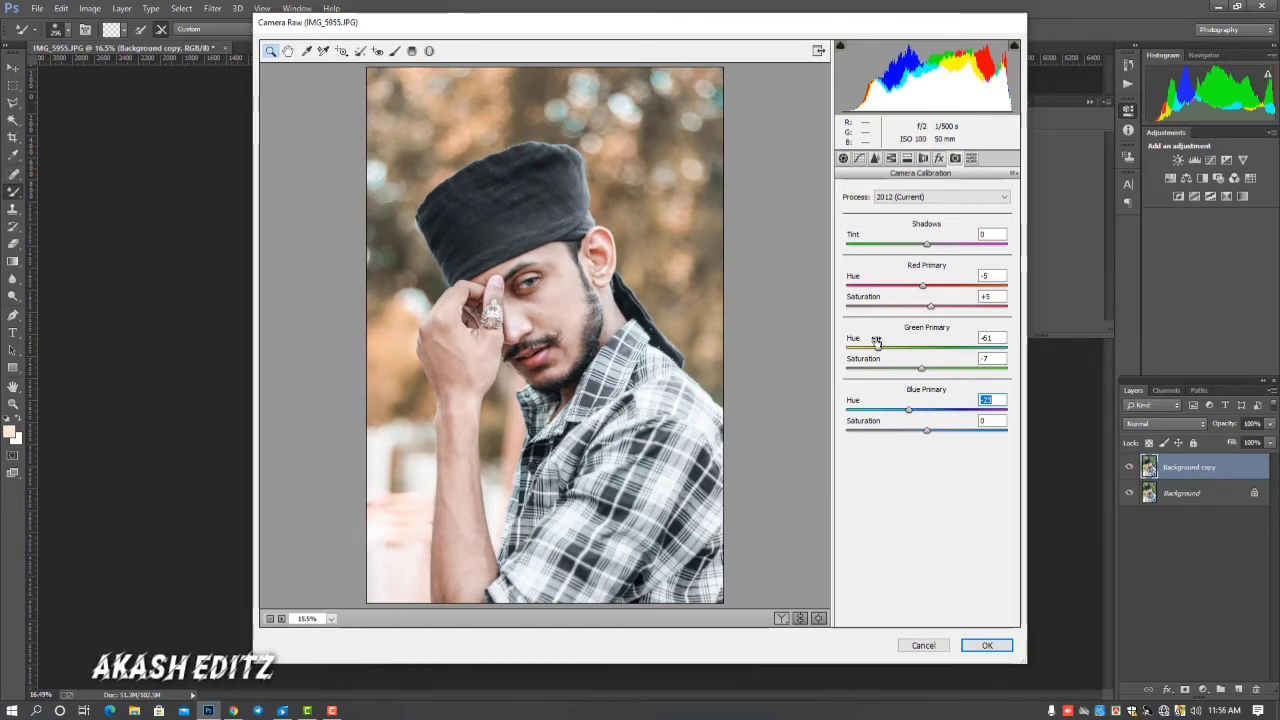
Add a Highlight Priority post-crop vignette with Amount -21, Midpoint 28, Roundness +54, Feather 77 and Highlights 44
{"action": "left_click", "coordinate": [891, 159]}
{"action": "left_click", "coordinate": [938, 158]}
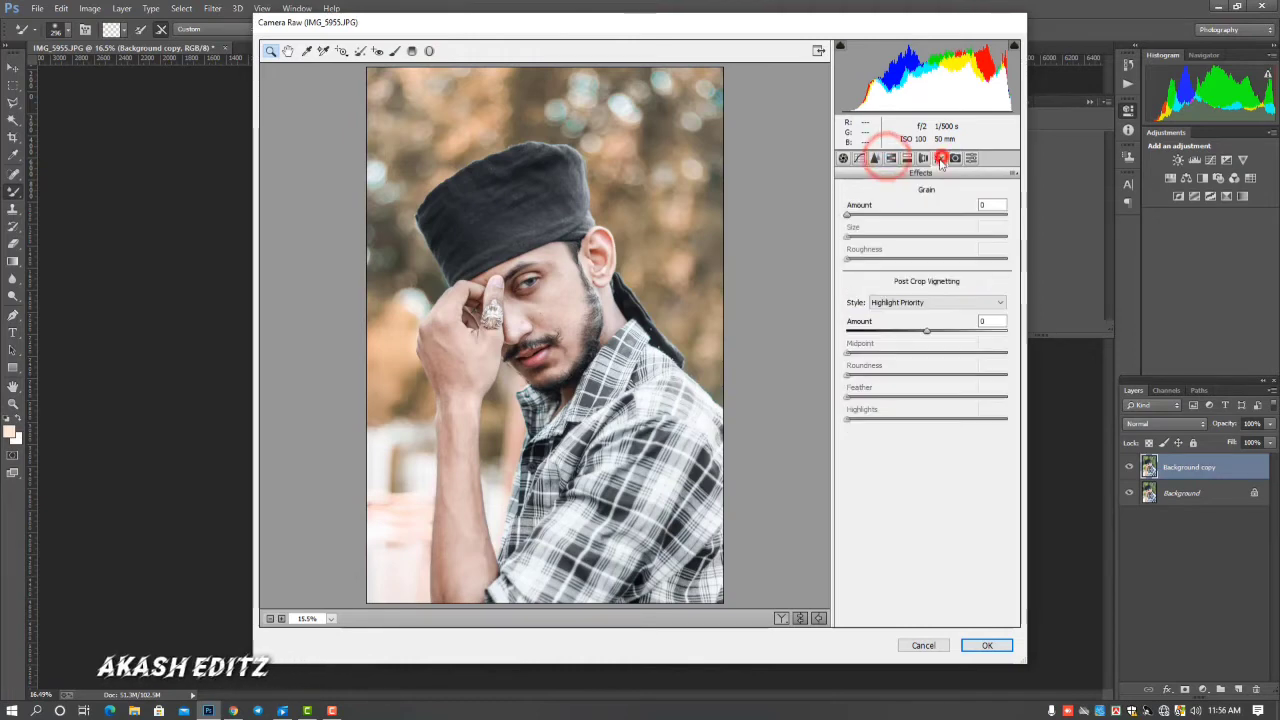
{"action": "left_click_drag", "start_coordinate": [928, 331], "coordinate": [912, 334]}
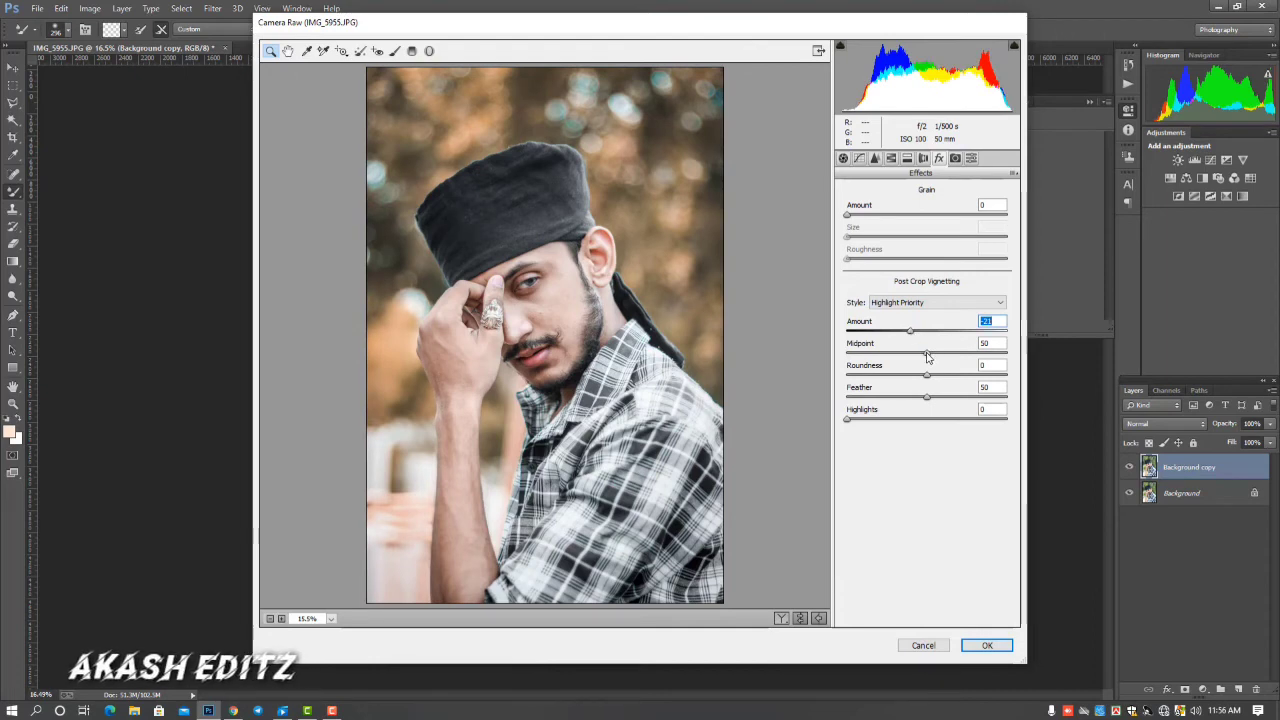
{"action": "mouse_move", "coordinate": [927, 353]}
{"action": "left_mouse_down"}
{"action": "mouse_move", "coordinate": [893, 357]}
{"action": "mouse_move", "coordinate": [963, 386]}
{"action": "left_mouse_up"}
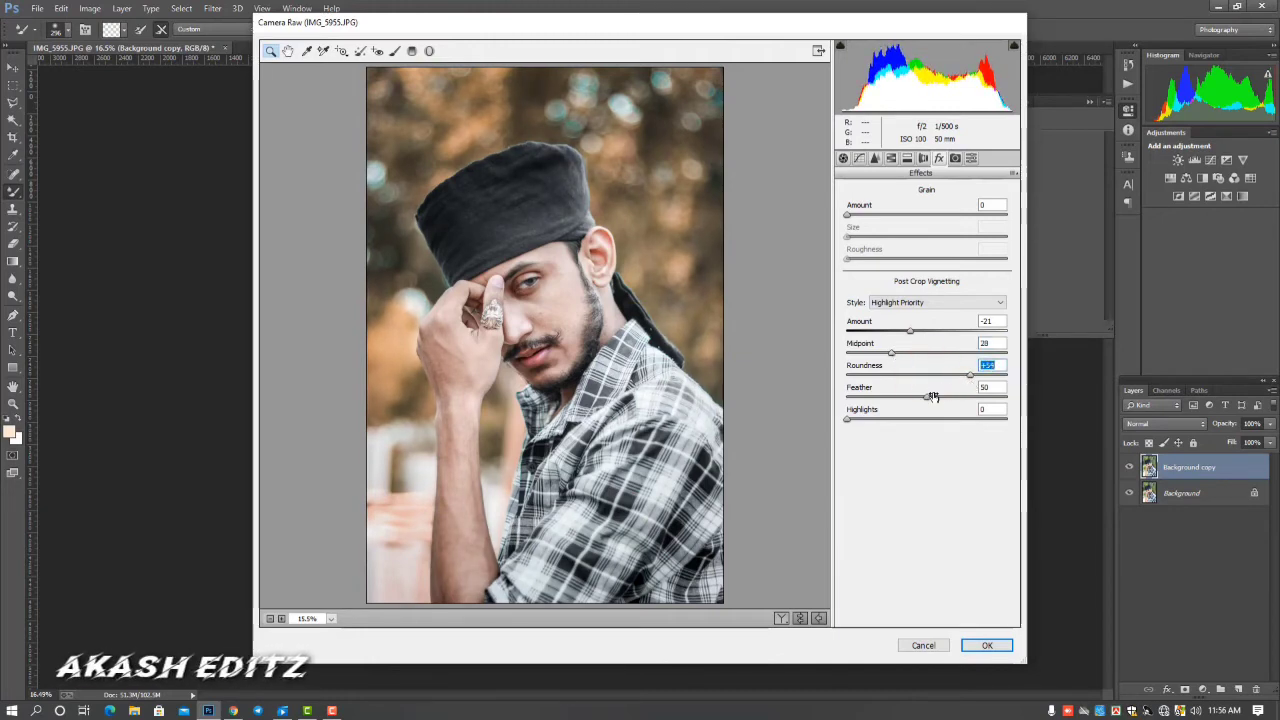
{"action": "left_click_drag", "start_coordinate": [927, 399], "coordinate": [971, 402]}
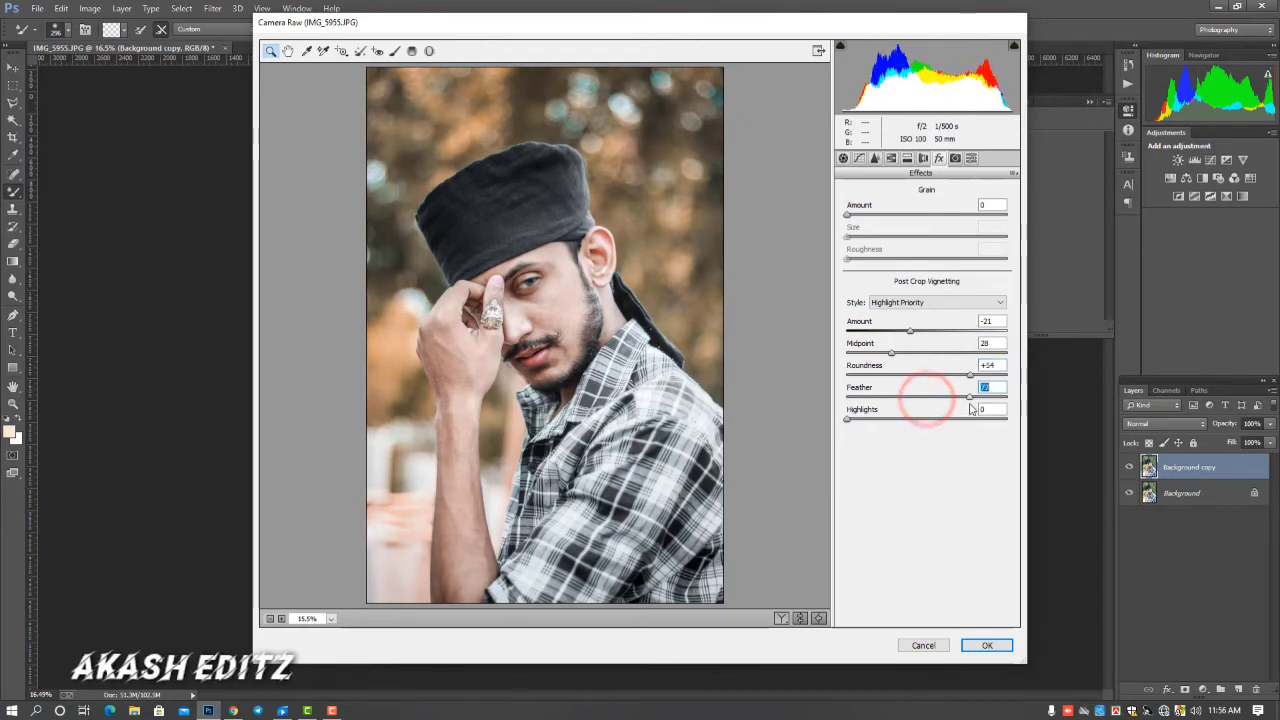
{"action": "left_click_drag", "start_coordinate": [890, 418], "coordinate": [921, 420]}
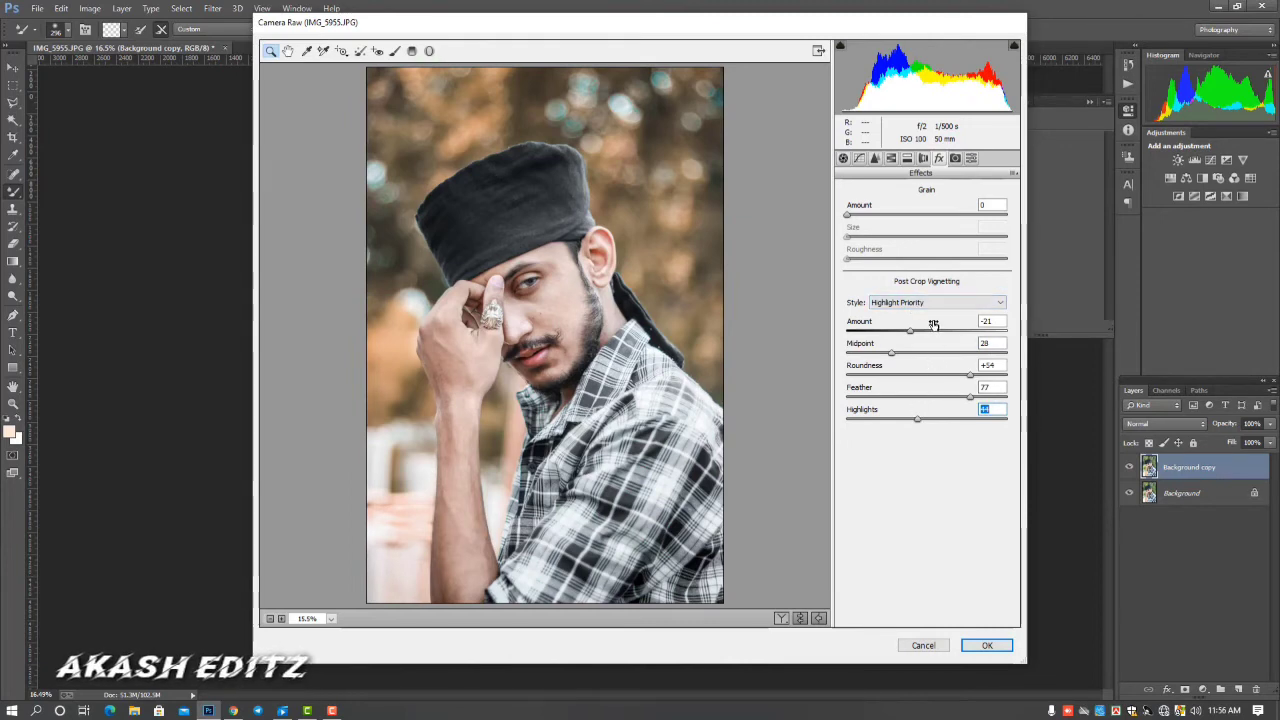
Apply noise reduction with Luminance 43 and Color 46, and return to the basic adjustments
{"action": "left_click", "coordinate": [875, 158]}
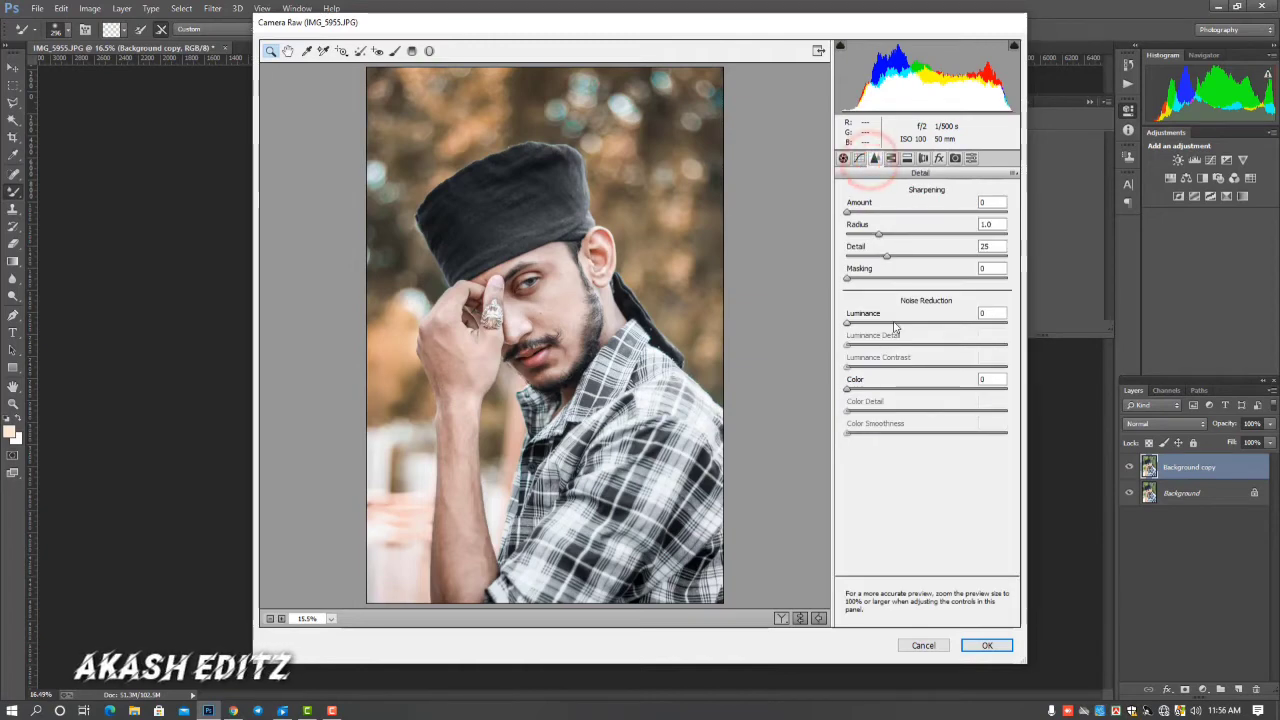
{"action": "left_click_drag", "start_coordinate": [893, 321], "coordinate": [916, 322]}
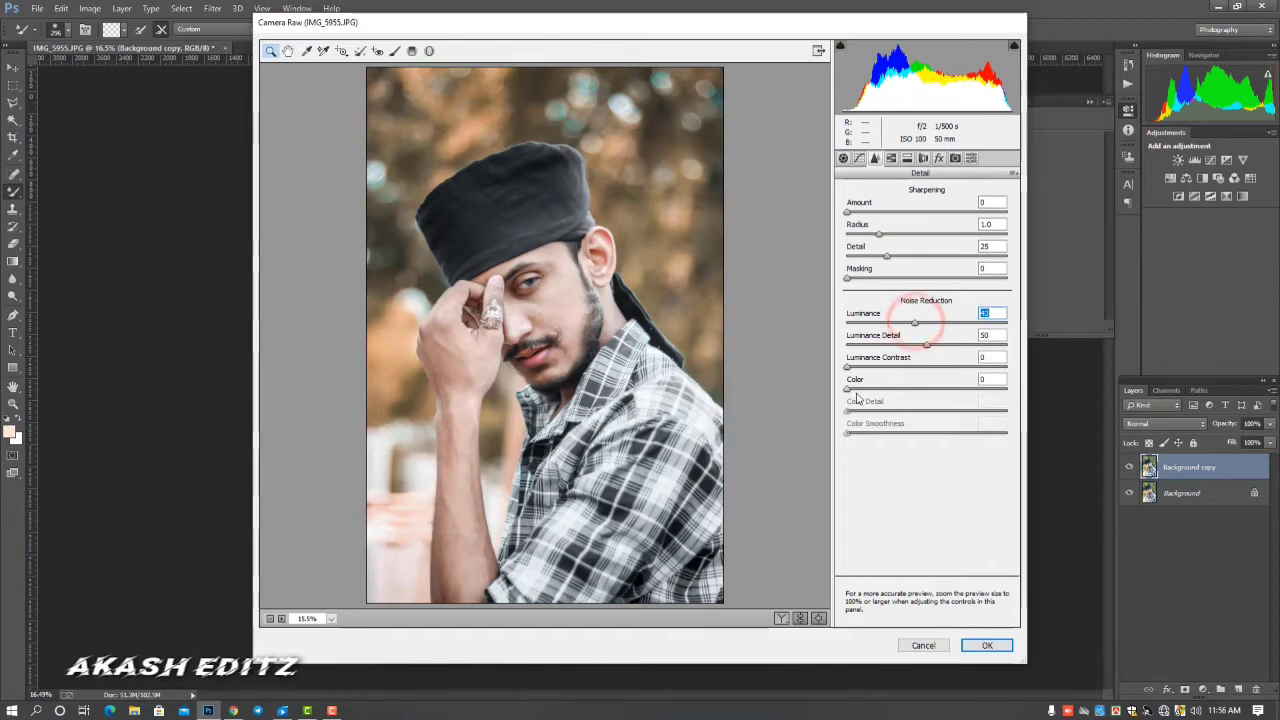
{"action": "left_click_drag", "start_coordinate": [848, 389], "coordinate": [921, 392]}
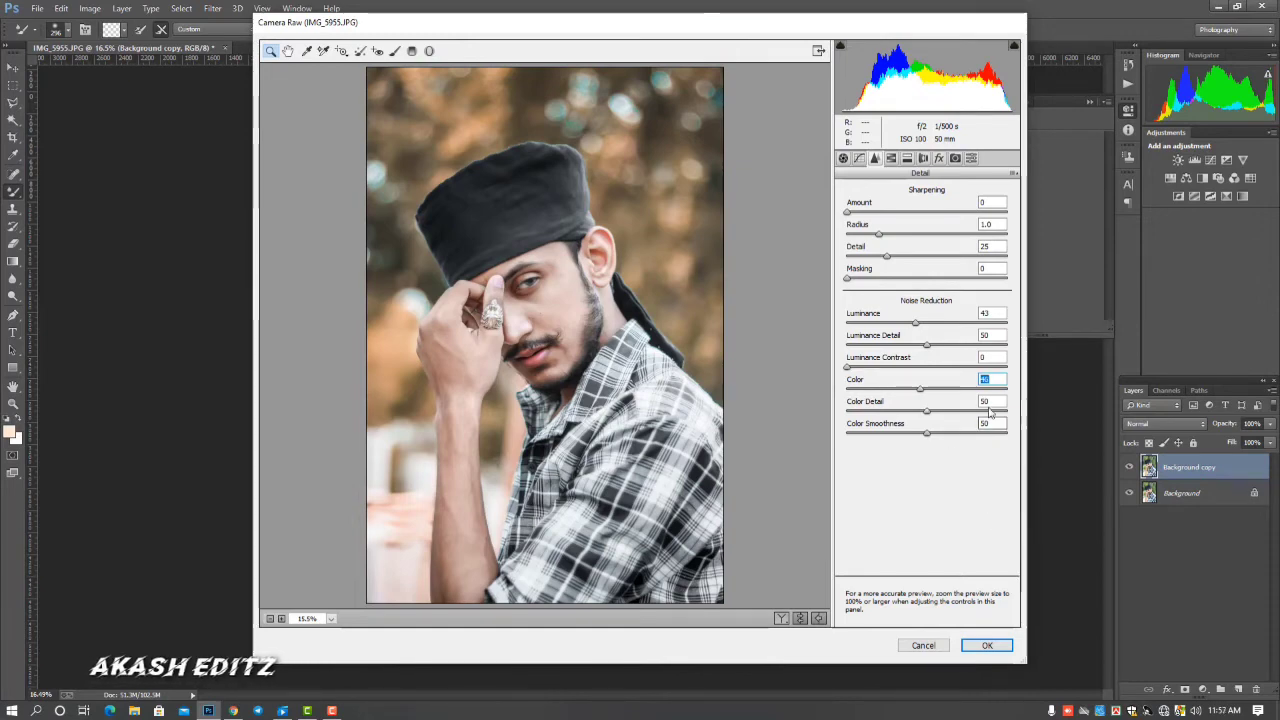
{"action": "left_click", "coordinate": [842, 158]}
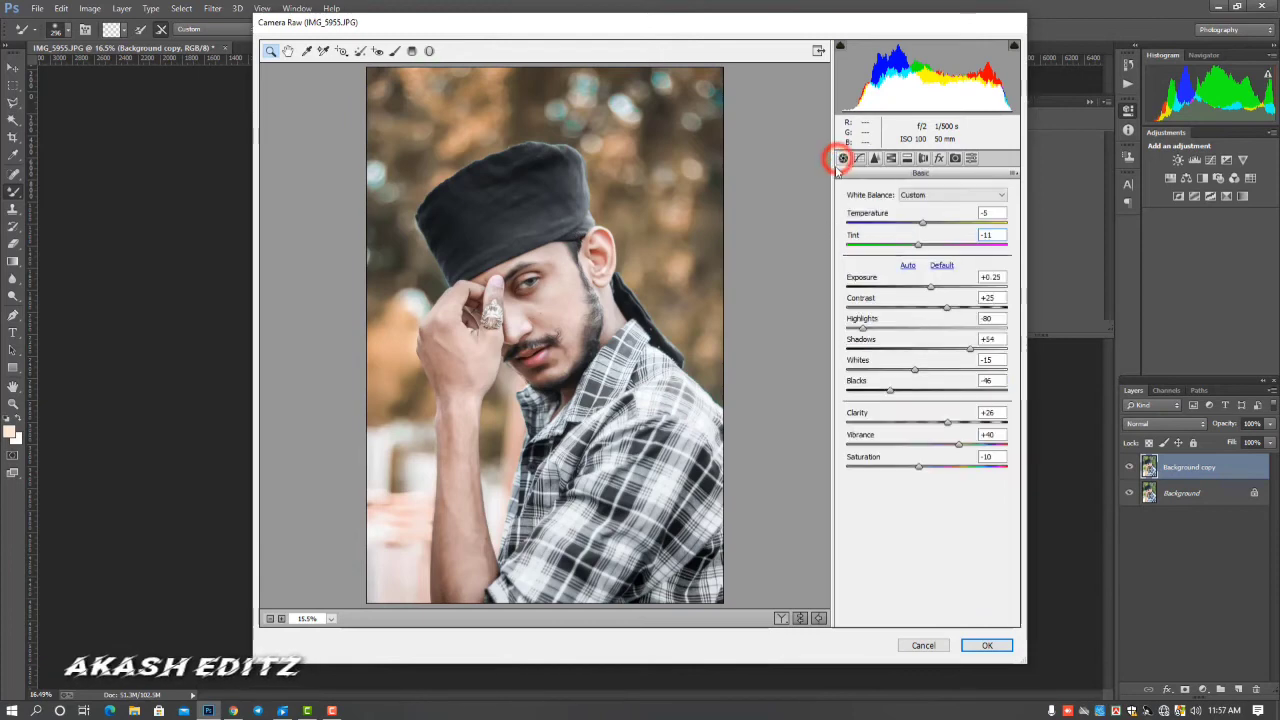
Raise the Vibrance slightly and apply the Camera Raw adjustments after a before/after comparison
{"action": "left_click", "coordinate": [960, 444]}
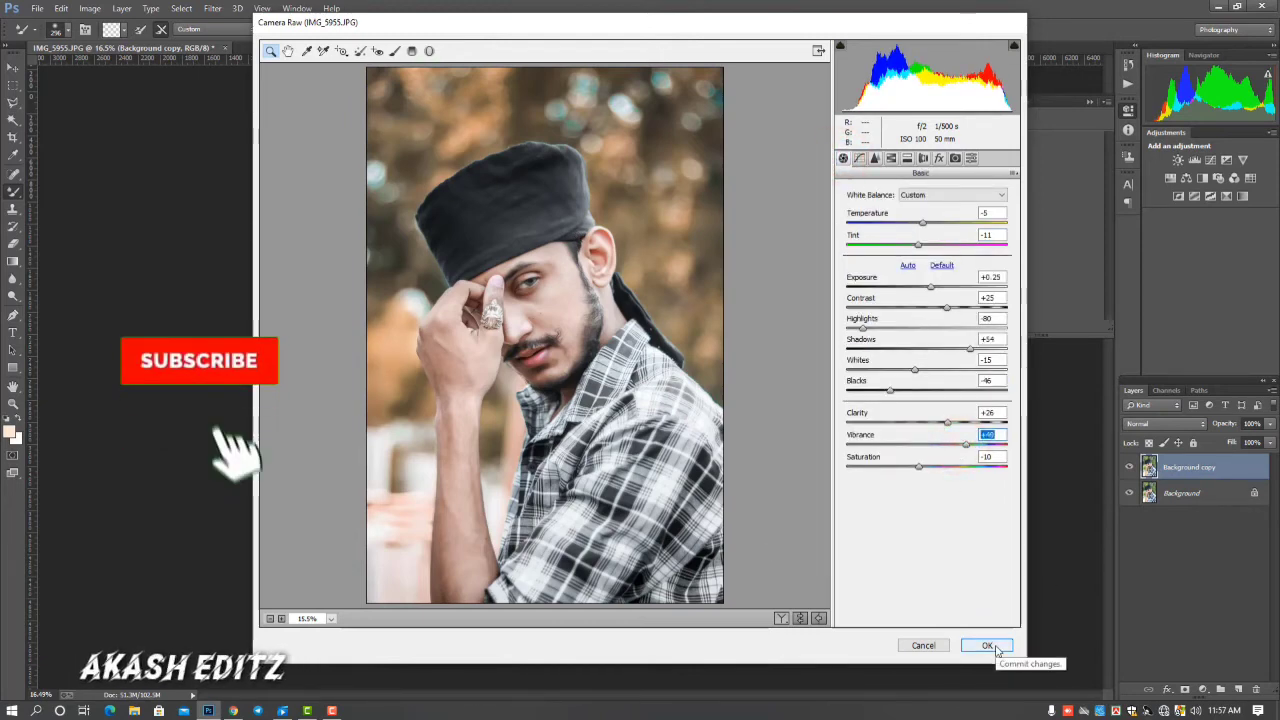
{"action": "left_click", "coordinate": [781, 618]}
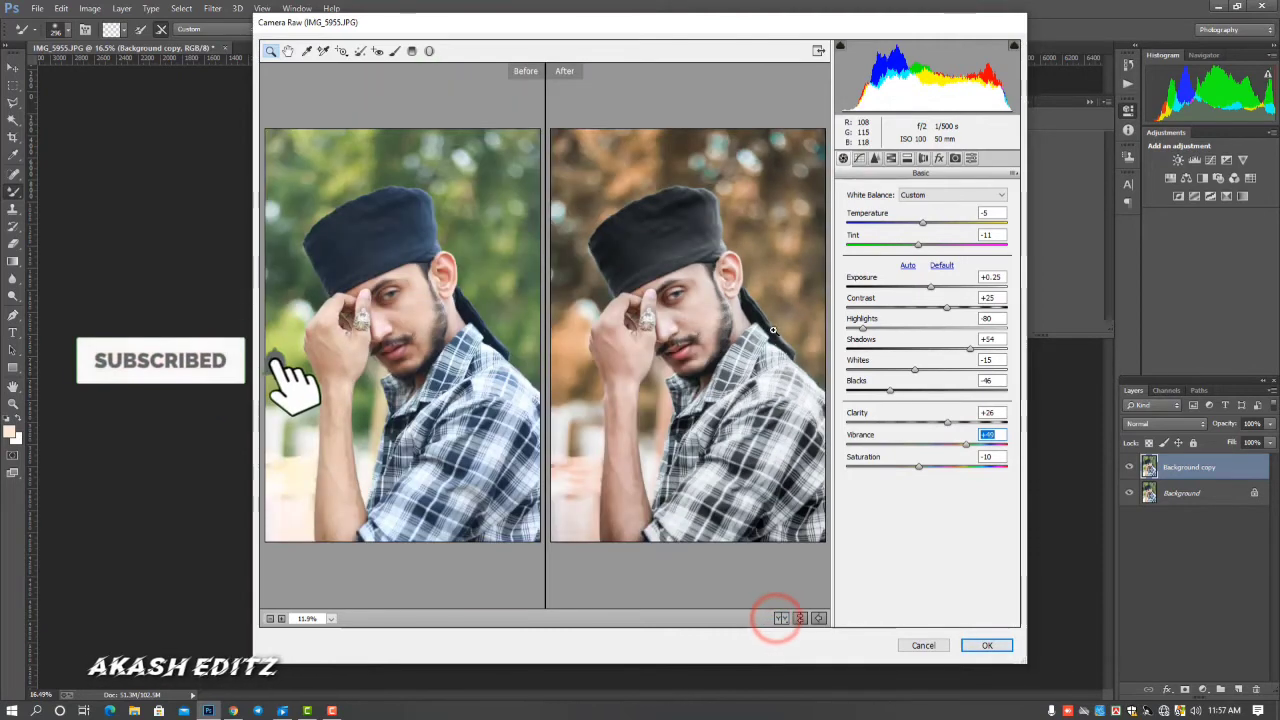
{"action": "left_click", "coordinate": [986, 645]}
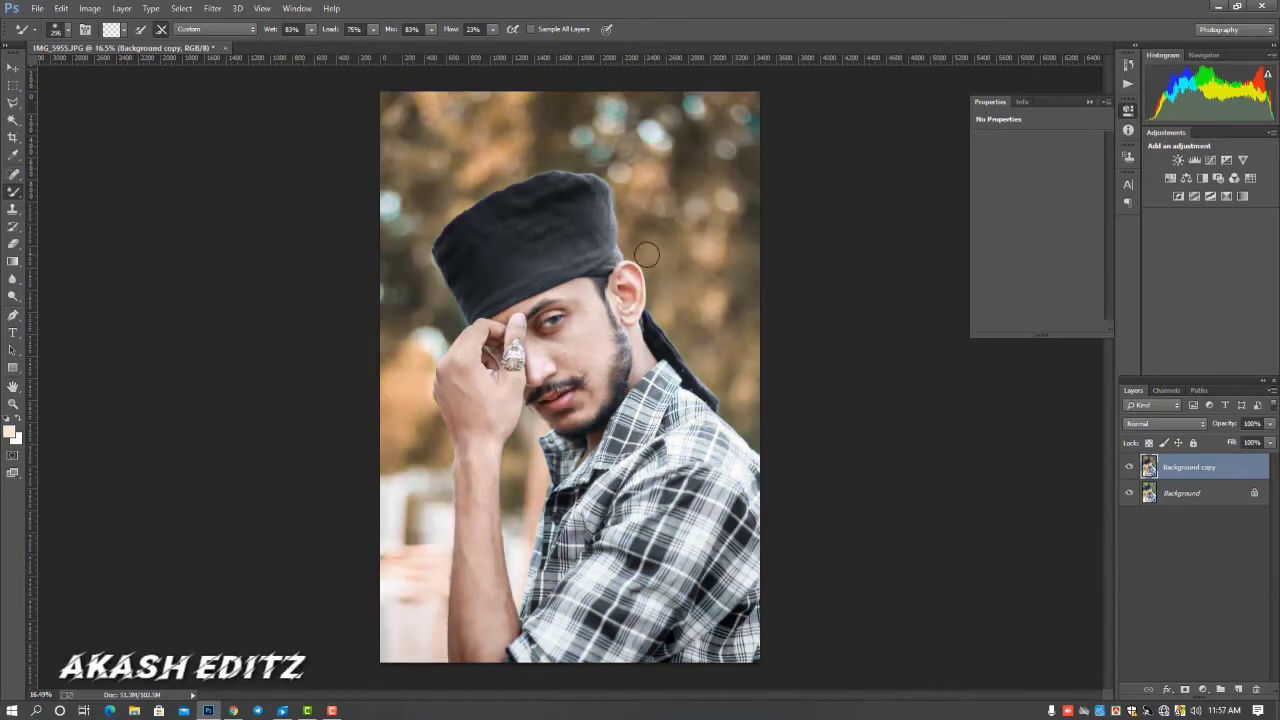
Add a Color Lookup adjustment layer with the Abstract preset Sienna-Blue and lower its opacity to 77%
{"action": "left_click", "coordinate": [1205, 691]}
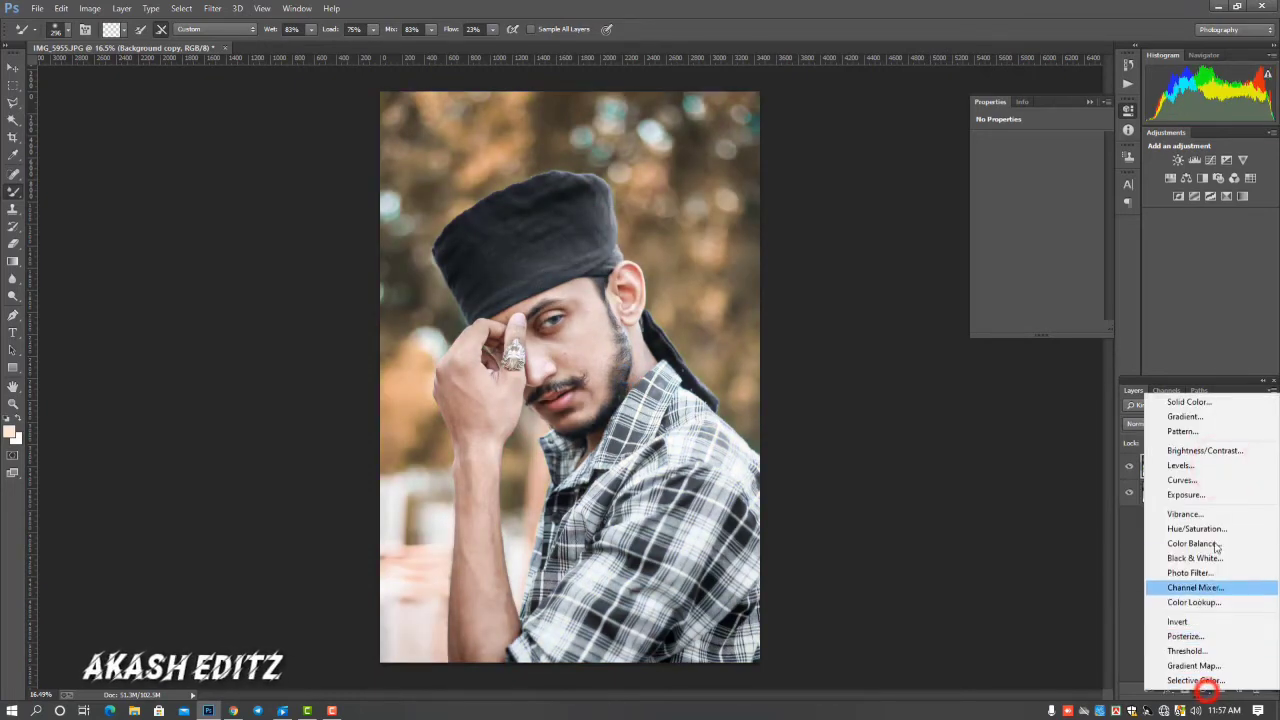
{"action": "left_click", "coordinate": [1200, 603]}
{"action": "left_click", "coordinate": [1064, 162]}
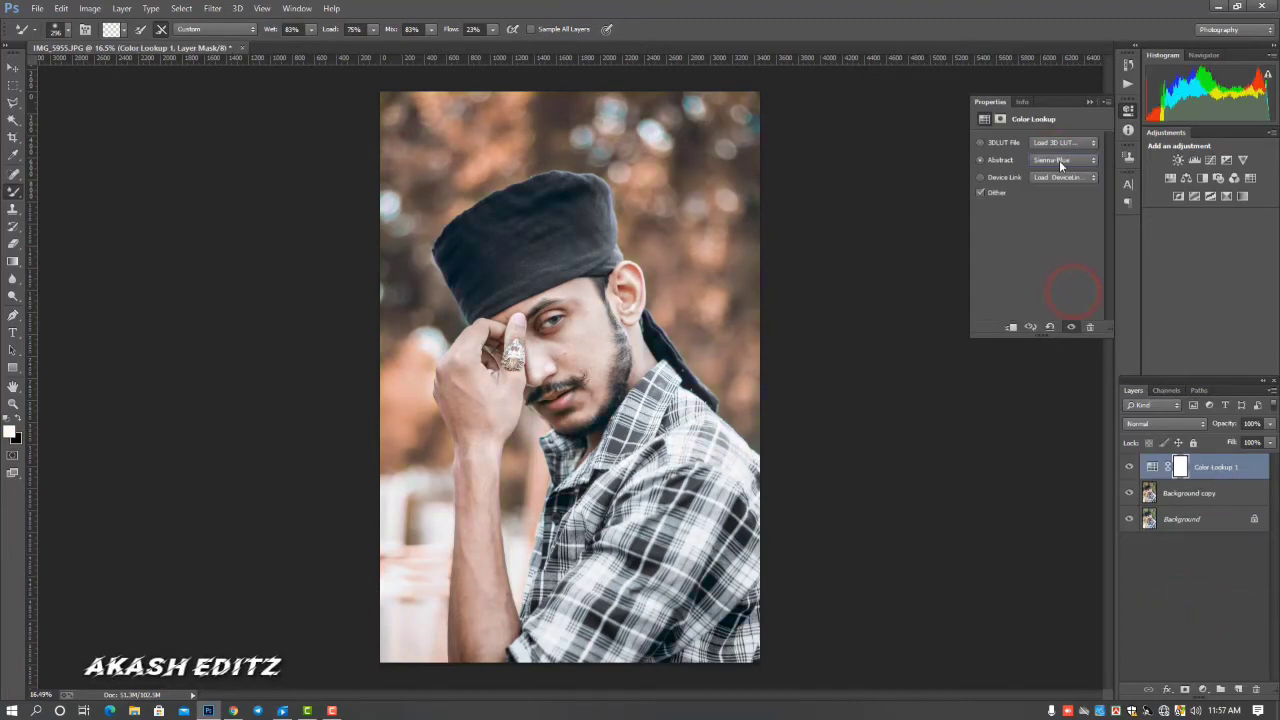
{"action": "key", "text": "Down"}
{"action": "key", "text": "Down"}
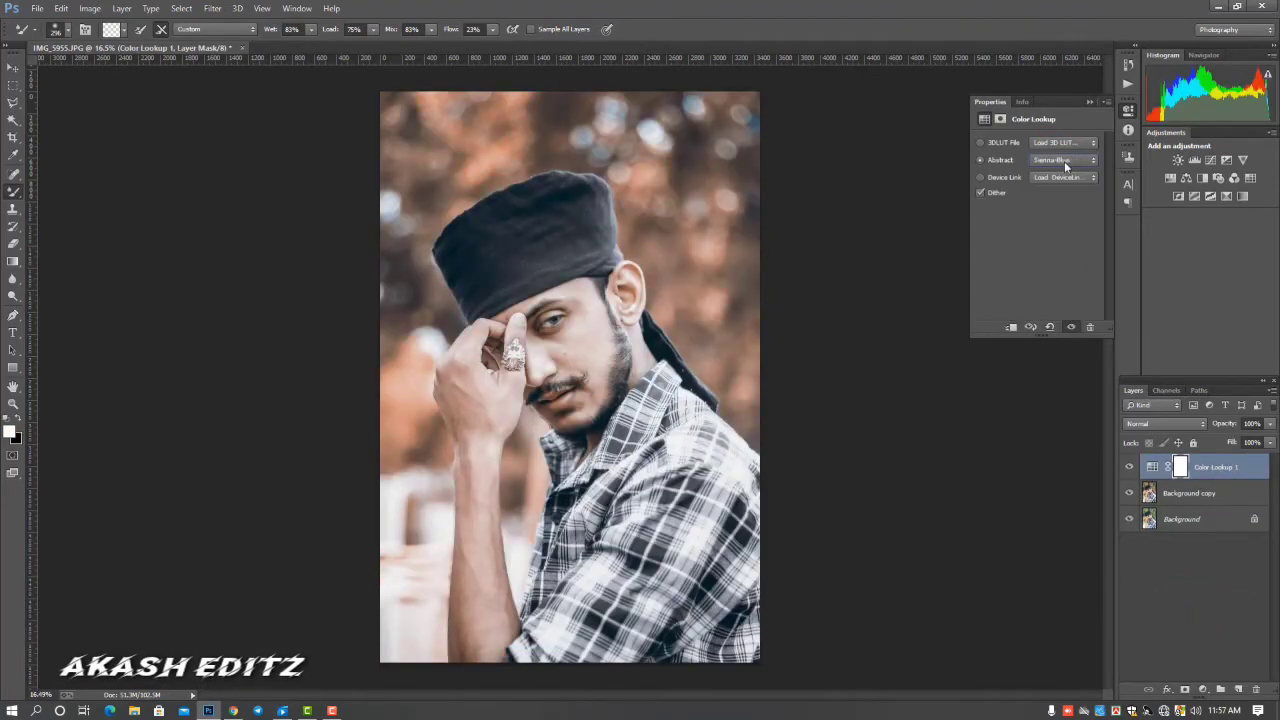
{"action": "left_click", "coordinate": [1200, 492]}
{"action": "right_click", "coordinate": [1200, 493]}
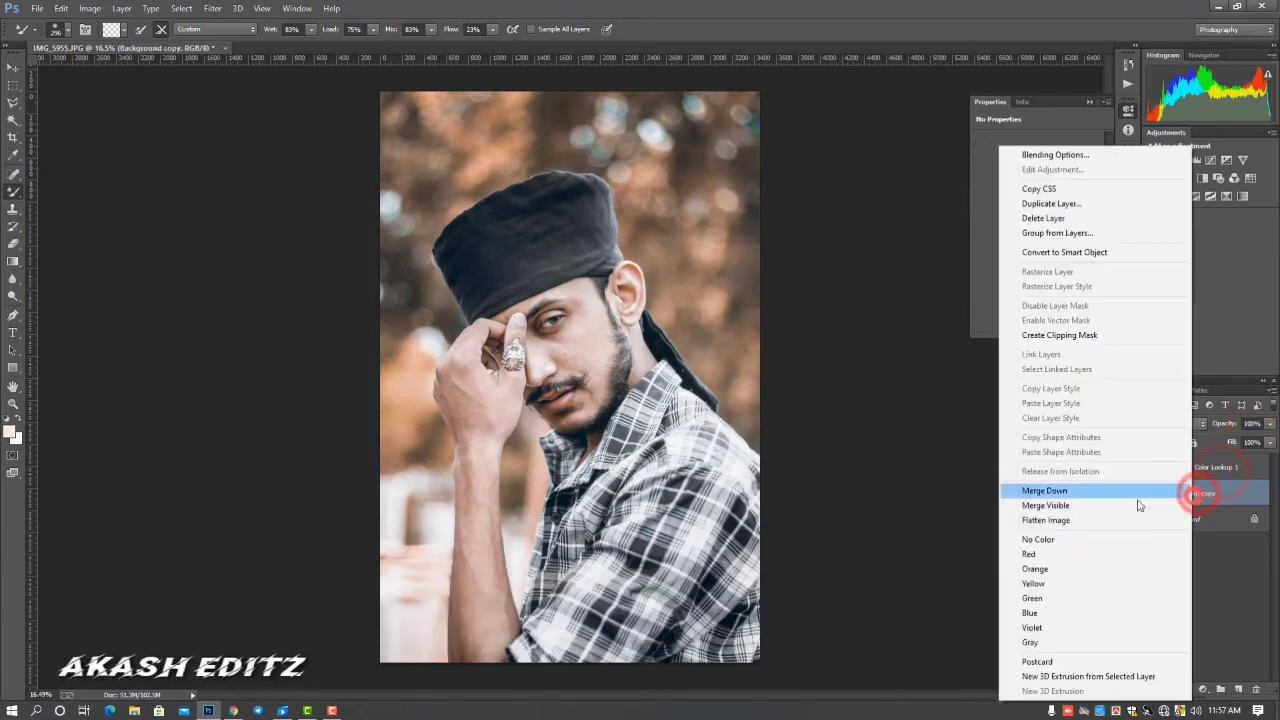
{"action": "left_click", "coordinate": [1045, 491]}
{"action": "key", "text": "ctrl+z"}
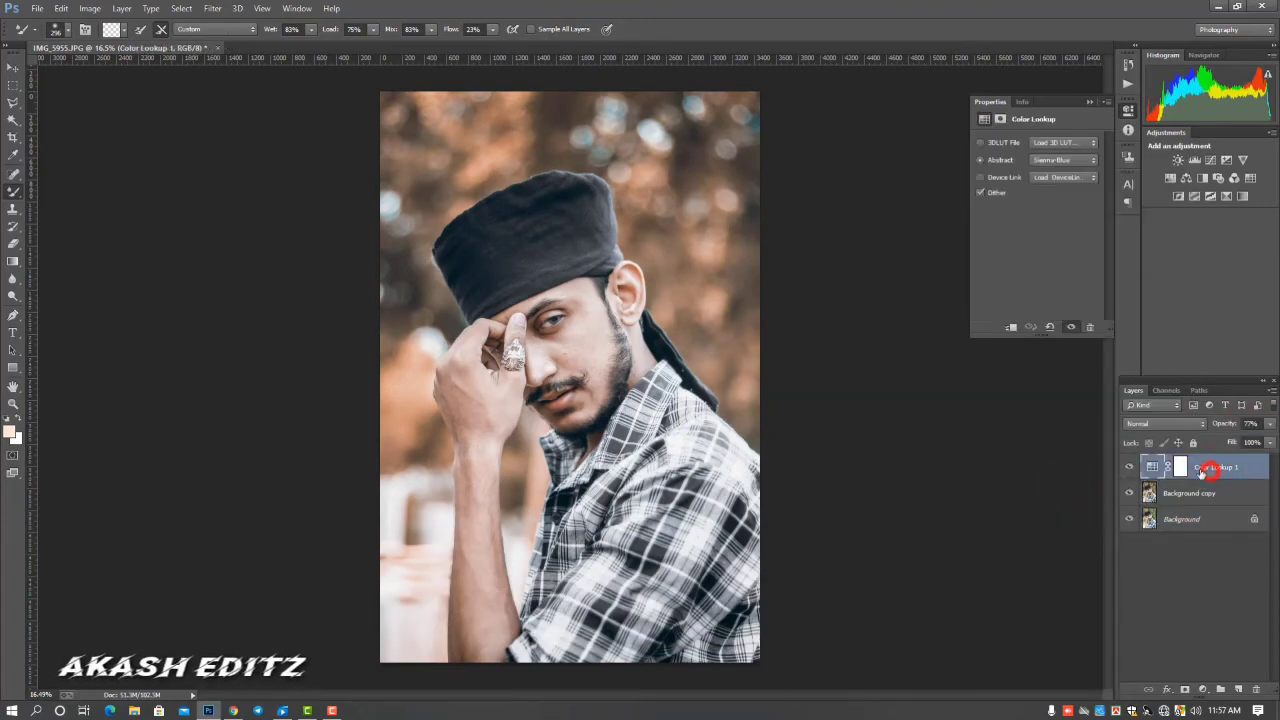
Merge the Color Lookup 1 and Background copy layers, and toggle the merged layer to compare it with the original
{"action": "left_click", "coordinate": [1192, 494], "text": "ctrl"}
{"action": "right_click", "coordinate": [1192, 494]}
{"action": "left_click", "coordinate": [1086, 496]}
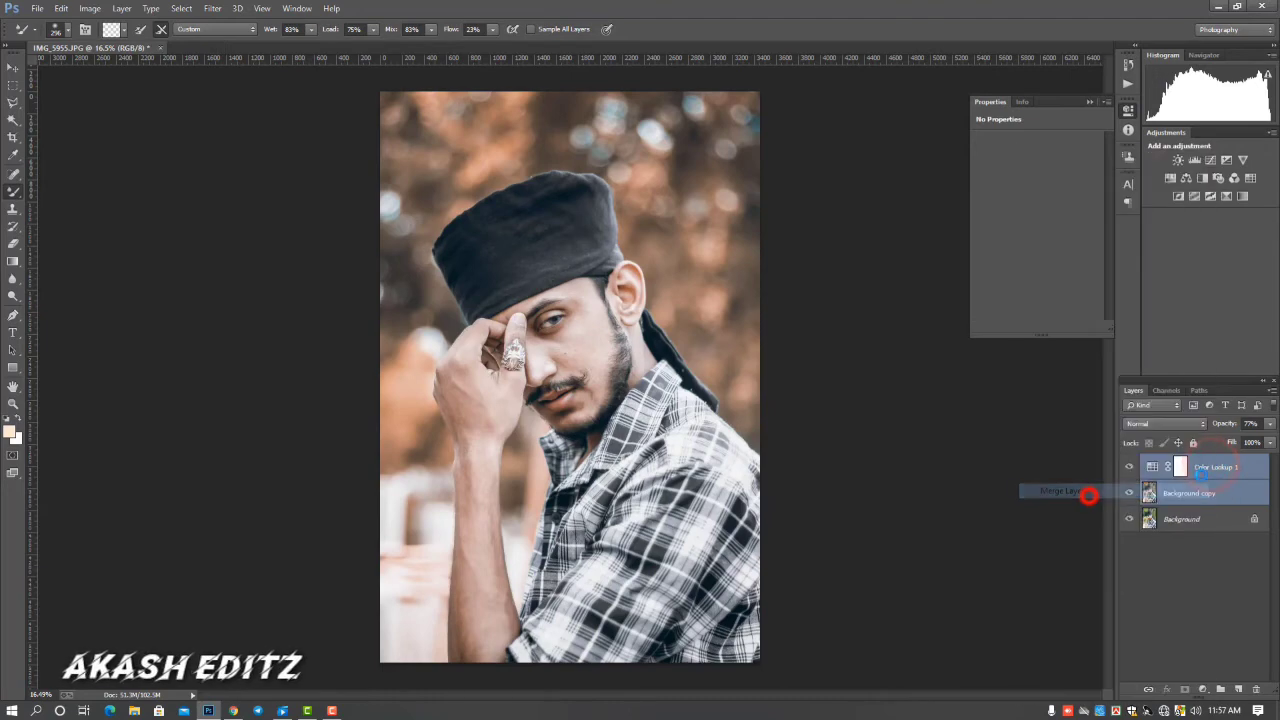
{"action": "left_click", "coordinate": [1129, 467]}
{"action": "left_click", "coordinate": [1129, 467]}
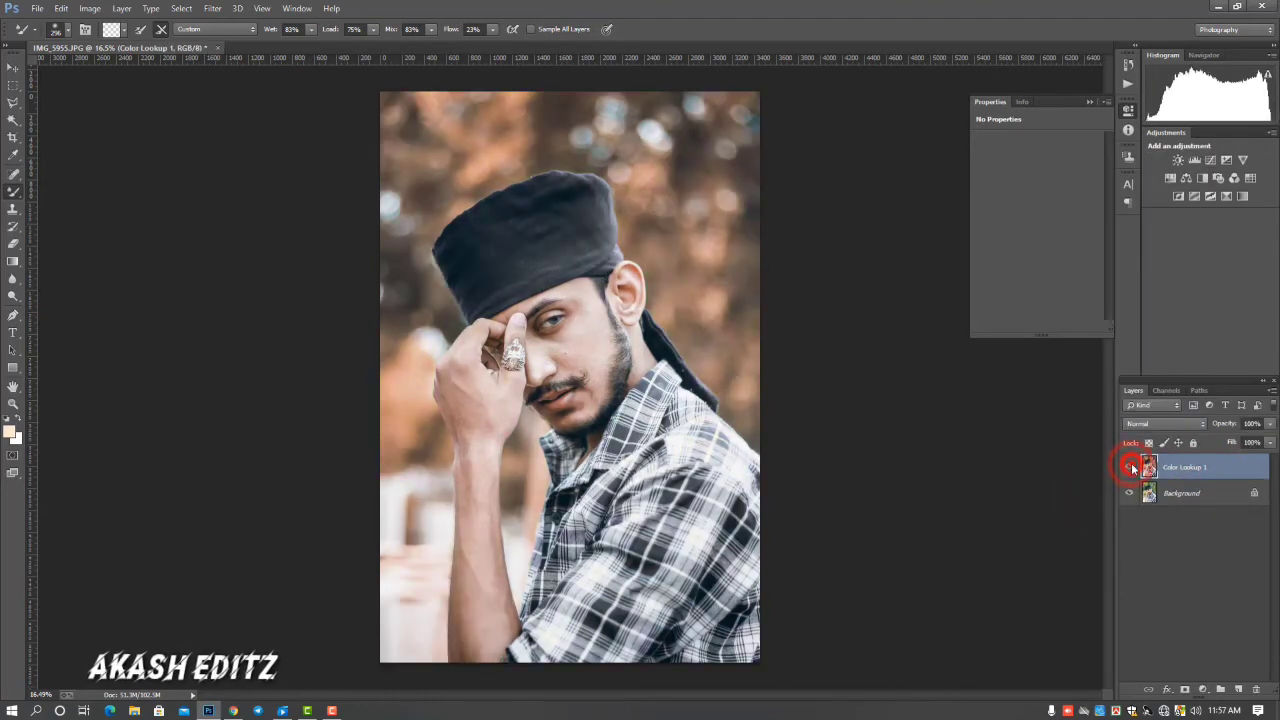
{"action": "left_click", "coordinate": [1130, 467]}
{"action": "left_click", "coordinate": [1130, 467]}
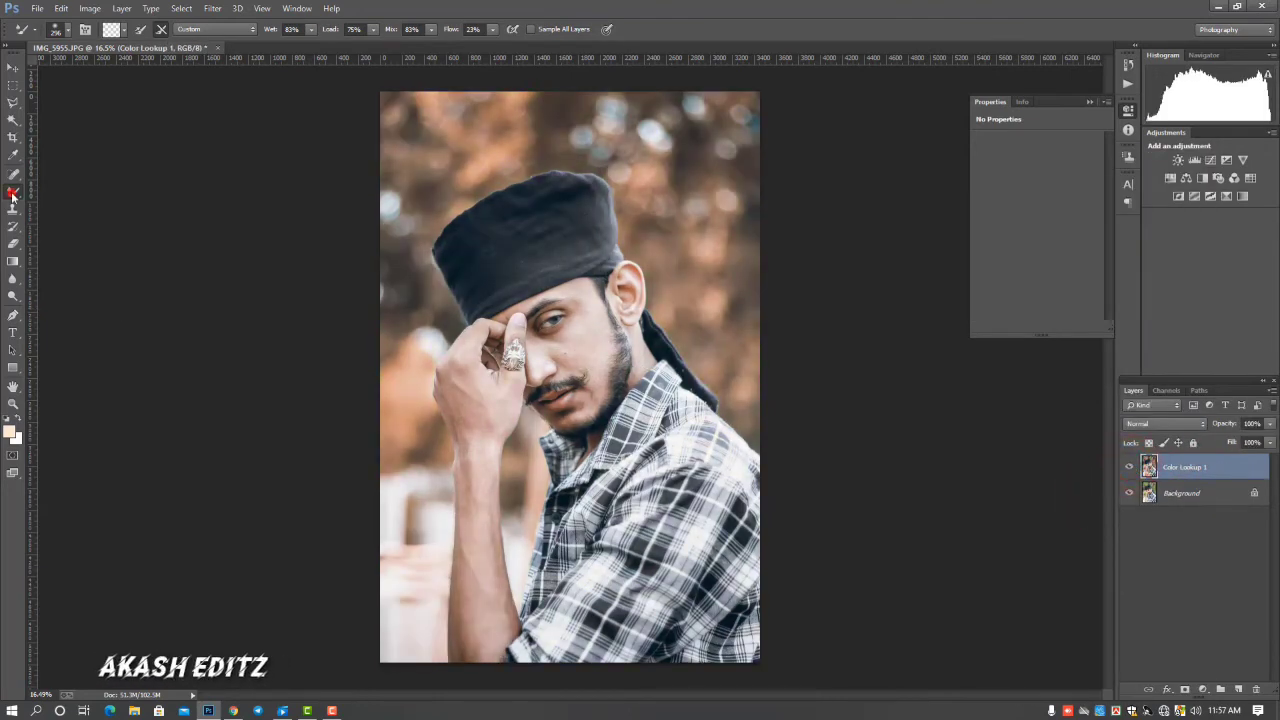
Smooth the skin on the temple and cheek with a soft Mixer Brush, using sizes of 146 px and 279 px
{"action": "left_click", "coordinate": [121, 28]}
{"action": "left_click", "coordinate": [112, 32]}
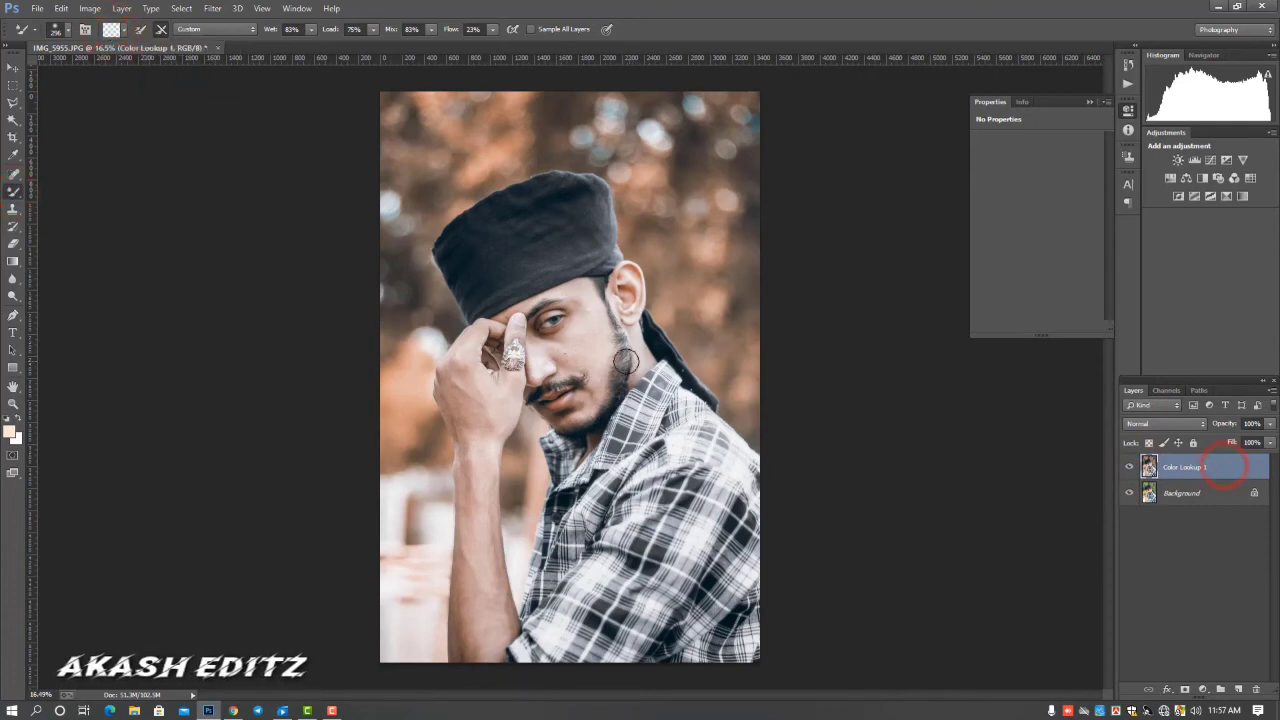
{"action": "scroll", "coordinate": [625, 362], "scroll_direction": "up", "scroll_amount": 4}
{"action": "right_click", "coordinate": [597, 342]}
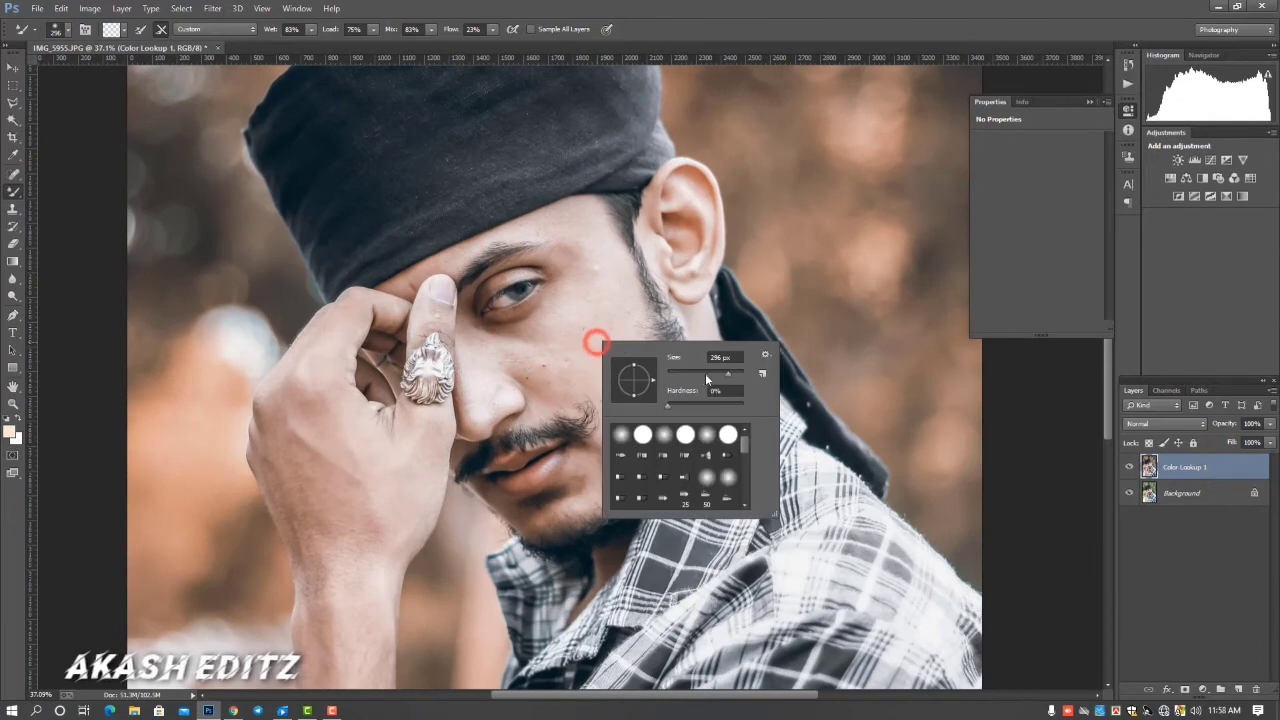
{"action": "left_click", "coordinate": [592, 263]}
{"action": "right_click", "coordinate": [613, 322]}
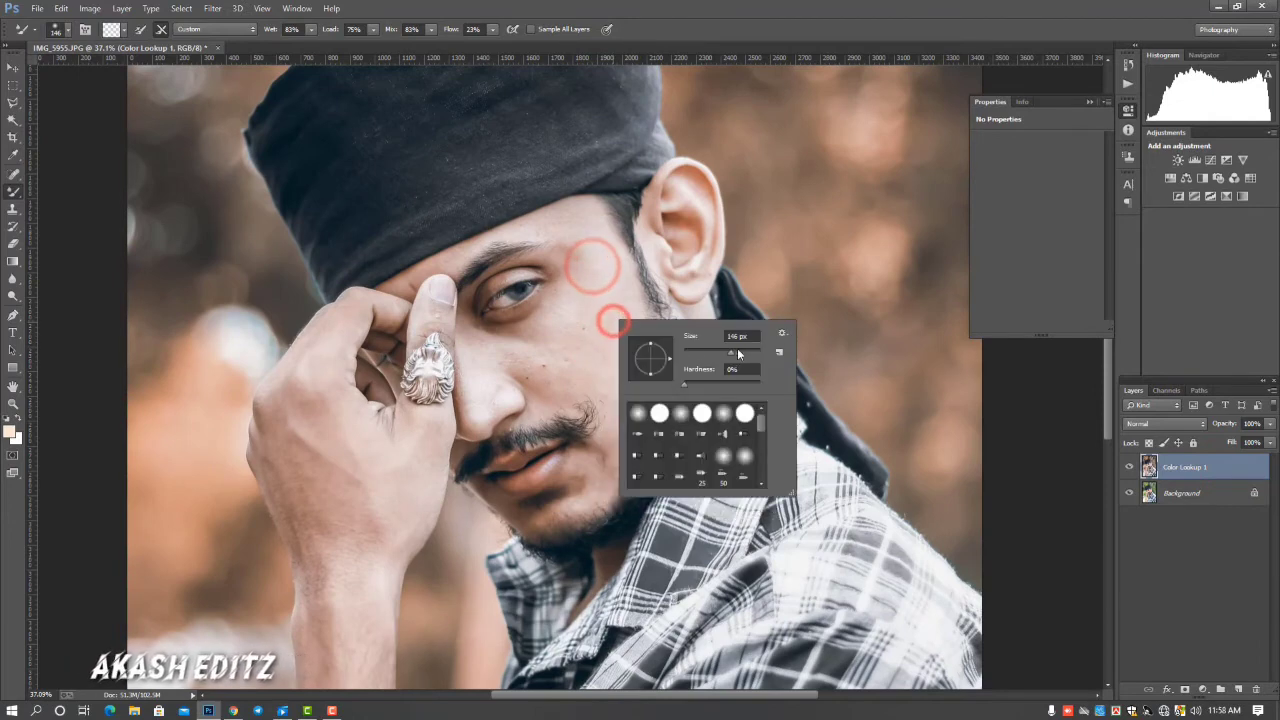
{"action": "left_click", "coordinate": [584, 273]}
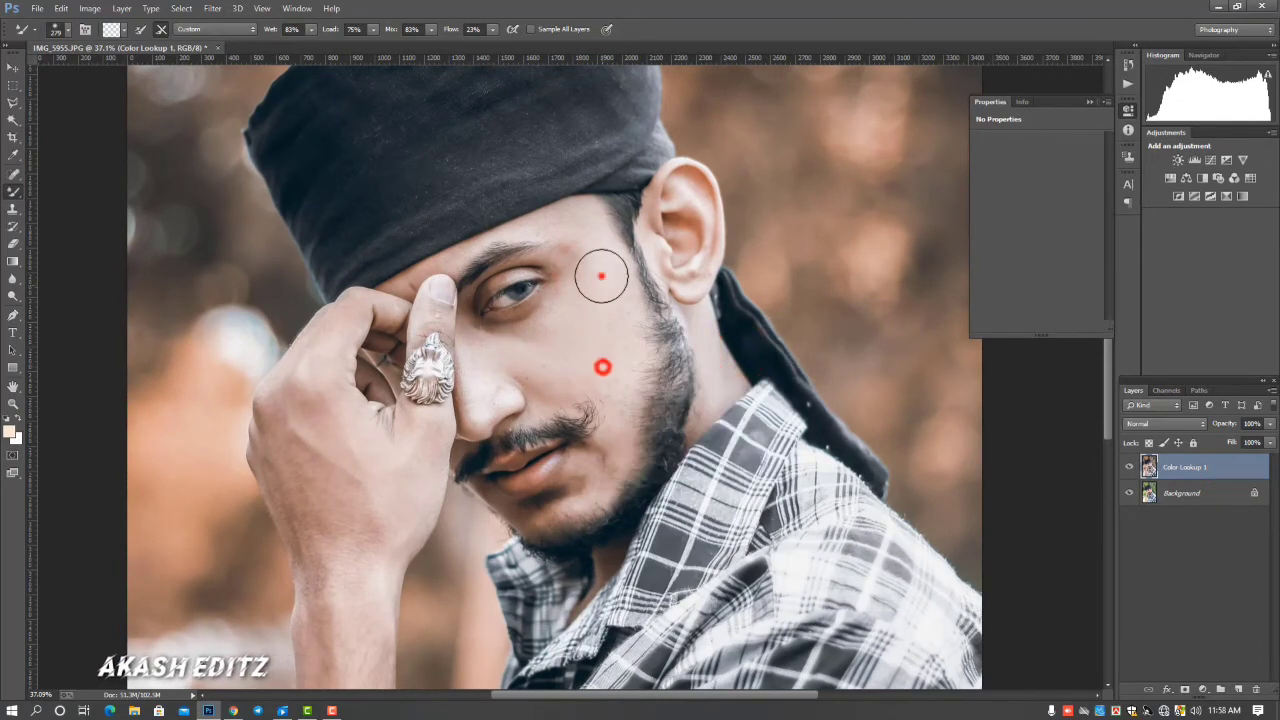
Smooth the forehead, brow area and bridge of the nose with a smaller Mixer Brush, ending at 125 px
{"action": "right_click", "coordinate": [621, 321]}
{"action": "left_click", "coordinate": [729, 352]}
{"action": "left_click", "coordinate": [416, 276]}
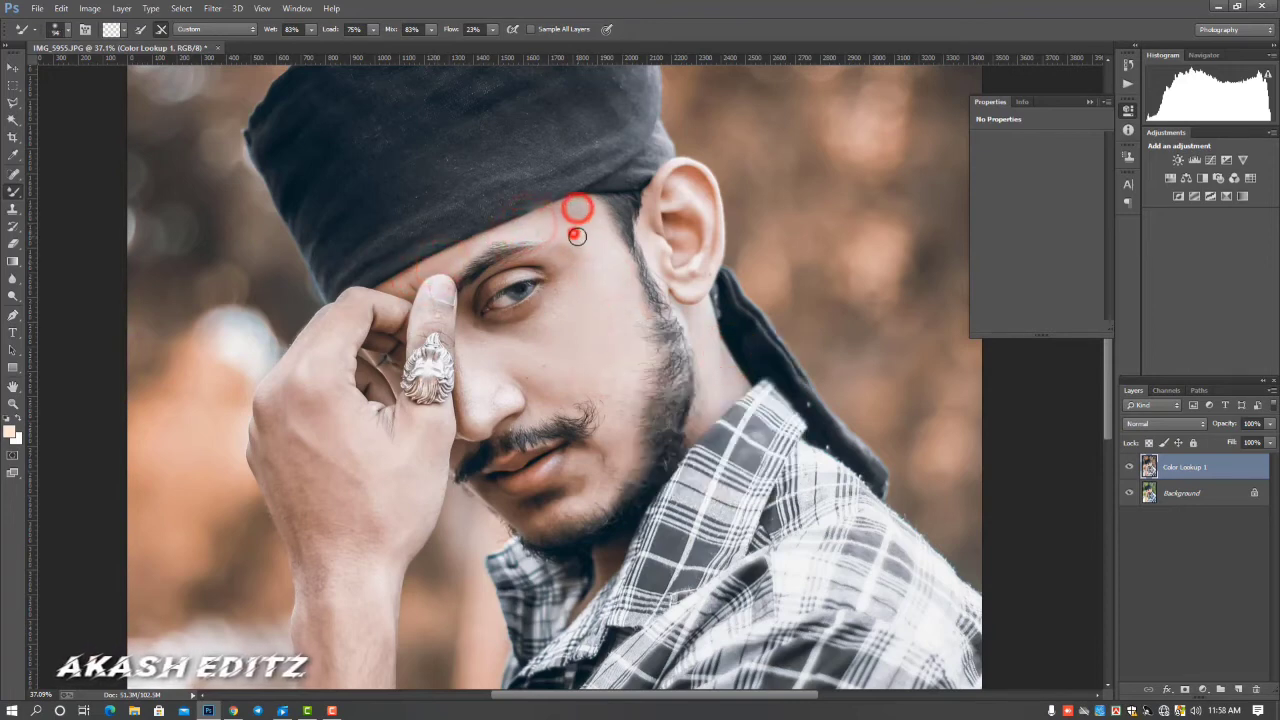
{"action": "right_click", "coordinate": [577, 204]}
{"action": "left_click", "coordinate": [692, 233]}
{"action": "left_click", "coordinate": [563, 225]}
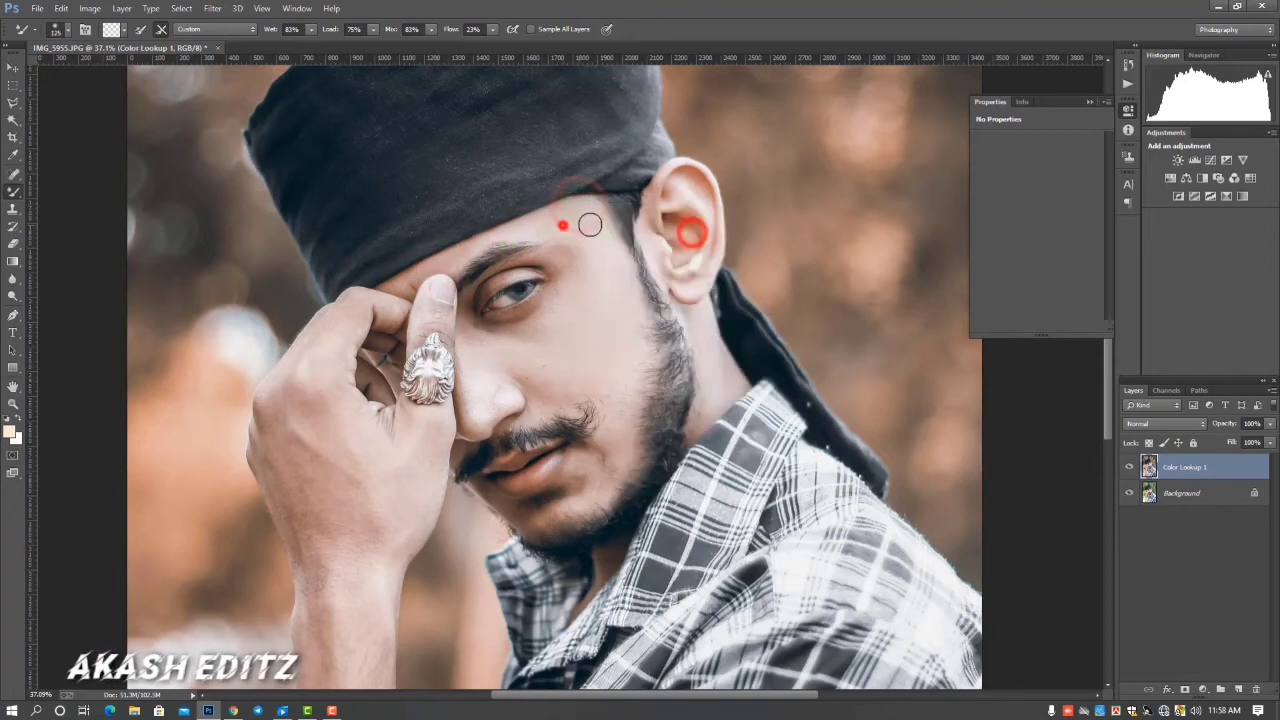
{"action": "mouse_move", "coordinate": [534, 224]}
{"action": "left_mouse_down"}
{"action": "mouse_move", "coordinate": [580, 251]}
{"action": "mouse_move", "coordinate": [547, 306]}
{"action": "mouse_move", "coordinate": [477, 337]}
{"action": "left_mouse_up"}
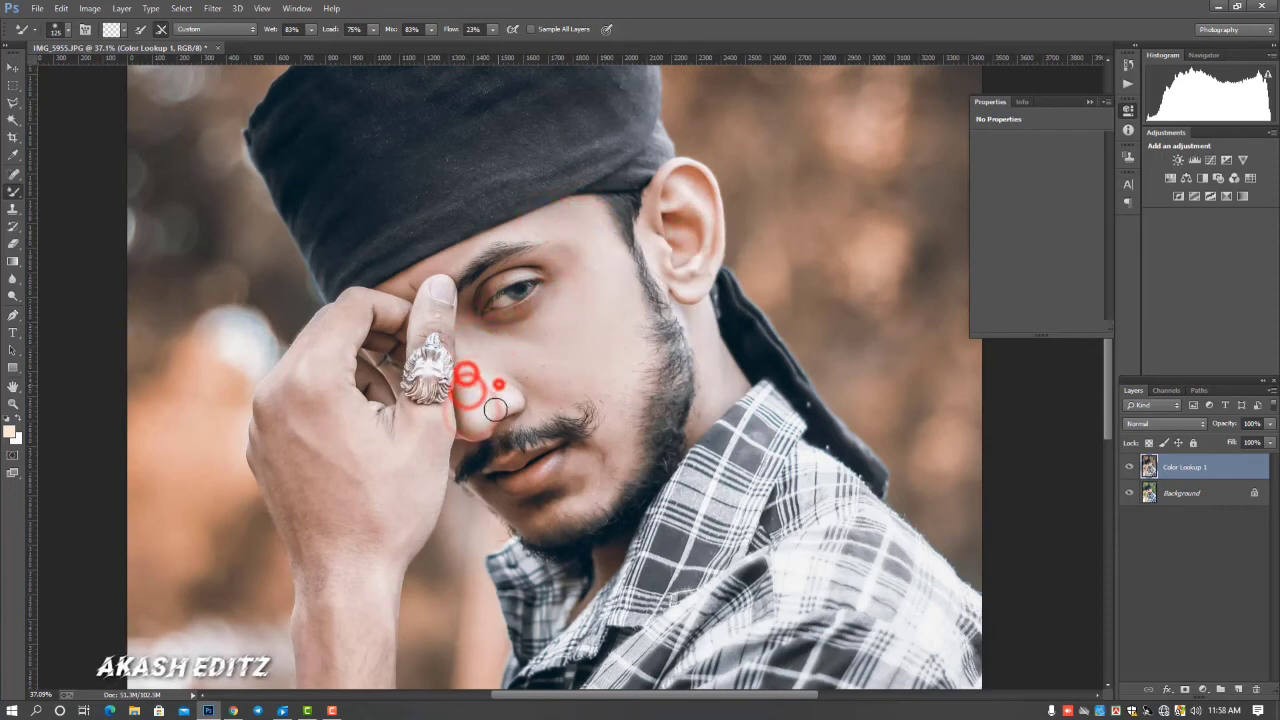
Blend the skin on the nose, the cheek and beside the mouth with the 125 px Mixer Brush
{"action": "mouse_move", "coordinate": [496, 410]}
{"action": "left_mouse_down"}
{"action": "mouse_move", "coordinate": [545, 400]}
{"action": "mouse_move", "coordinate": [544, 371]}
{"action": "mouse_move", "coordinate": [615, 398]}
{"action": "mouse_move", "coordinate": [612, 445]}
{"action": "left_mouse_up"}
{"action": "left_click_drag", "start_coordinate": [614, 453], "coordinate": [623, 386]}
{"action": "left_click_drag", "start_coordinate": [610, 343], "coordinate": [623, 337]}
{"action": "left_click_drag", "start_coordinate": [613, 446], "coordinate": [603, 458]}
{"action": "left_click", "coordinate": [583, 469]}
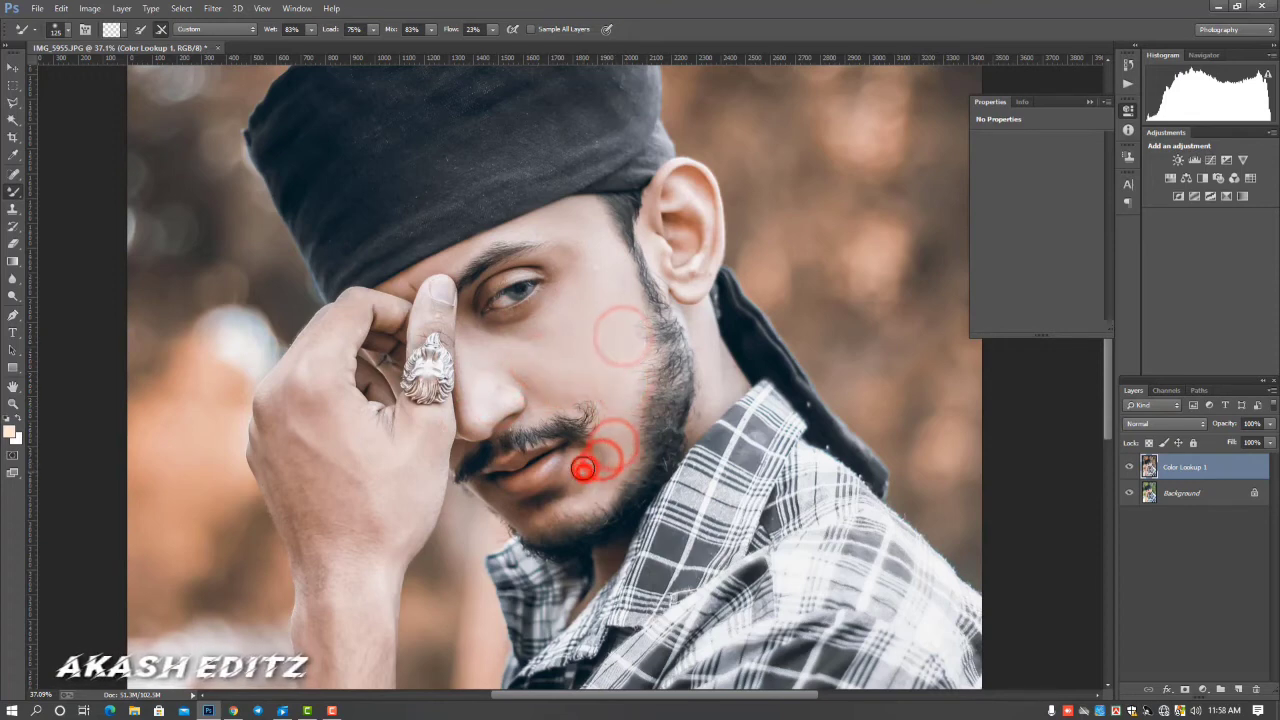
{"action": "left_click_drag", "start_coordinate": [513, 339], "coordinate": [534, 334]}
{"action": "mouse_move", "coordinate": [547, 319]}
{"action": "left_mouse_down"}
{"action": "mouse_move", "coordinate": [563, 273]}
{"action": "mouse_move", "coordinate": [558, 330]}
{"action": "left_mouse_up"}
{"action": "mouse_move", "coordinate": [557, 346]}
{"action": "left_mouse_down"}
{"action": "mouse_move", "coordinate": [551, 405]}
{"action": "mouse_move", "coordinate": [507, 364]}
{"action": "left_mouse_up"}
{"action": "left_click", "coordinate": [545, 399]}
Blend the side of the nose, the skin under the eye and the temple with the Mixer Brush
{"action": "mouse_move", "coordinate": [520, 367]}
{"action": "left_mouse_down"}
{"action": "mouse_move", "coordinate": [490, 374]}
{"action": "mouse_move", "coordinate": [467, 333]}
{"action": "mouse_move", "coordinate": [494, 403]}
{"action": "left_mouse_up"}
{"action": "mouse_move", "coordinate": [503, 405]}
{"action": "left_mouse_down"}
{"action": "mouse_move", "coordinate": [466, 417]}
{"action": "mouse_move", "coordinate": [499, 407]}
{"action": "mouse_move", "coordinate": [480, 398]}
{"action": "left_mouse_up"}
{"action": "left_click_drag", "start_coordinate": [468, 381], "coordinate": [476, 328]}
{"action": "left_click_drag", "start_coordinate": [497, 358], "coordinate": [502, 358]}
{"action": "left_click_drag", "start_coordinate": [579, 240], "coordinate": [567, 232]}
{"action": "mouse_move", "coordinate": [588, 303]}
{"action": "left_mouse_down"}
{"action": "mouse_move", "coordinate": [551, 311]}
{"action": "mouse_move", "coordinate": [534, 230]}
{"action": "mouse_move", "coordinate": [546, 214]}
{"action": "left_mouse_up"}
Smooth the skin beside the eye, across the cheek and along the beard edge down to the jaw
{"action": "scroll", "coordinate": [456, 355], "scroll_direction": "down", "scroll_amount": 3}
{"action": "mouse_move", "coordinate": [556, 176]}
{"action": "left_mouse_down"}
{"action": "mouse_move", "coordinate": [558, 150]}
{"action": "mouse_move", "coordinate": [560, 178]}
{"action": "left_mouse_up"}
{"action": "mouse_move", "coordinate": [563, 265]}
{"action": "left_mouse_down"}
{"action": "mouse_move", "coordinate": [563, 288]}
{"action": "mouse_move", "coordinate": [541, 290]}
{"action": "left_mouse_up"}
{"action": "left_click_drag", "start_coordinate": [597, 369], "coordinate": [585, 361]}
{"action": "left_click_drag", "start_coordinate": [583, 359], "coordinate": [597, 368]}
{"action": "left_click_drag", "start_coordinate": [603, 323], "coordinate": [608, 284]}
{"action": "left_click_drag", "start_coordinate": [605, 281], "coordinate": [620, 250]}
{"action": "left_click_drag", "start_coordinate": [626, 237], "coordinate": [619, 285]}
{"action": "mouse_move", "coordinate": [616, 329]}
{"action": "left_mouse_down"}
{"action": "mouse_move", "coordinate": [610, 363]}
{"action": "mouse_move", "coordinate": [584, 374]}
{"action": "left_mouse_up"}
{"action": "mouse_move", "coordinate": [583, 374]}
{"action": "left_mouse_down"}
{"action": "mouse_move", "coordinate": [577, 351]}
{"action": "mouse_move", "coordinate": [609, 280]}
{"action": "left_mouse_up"}
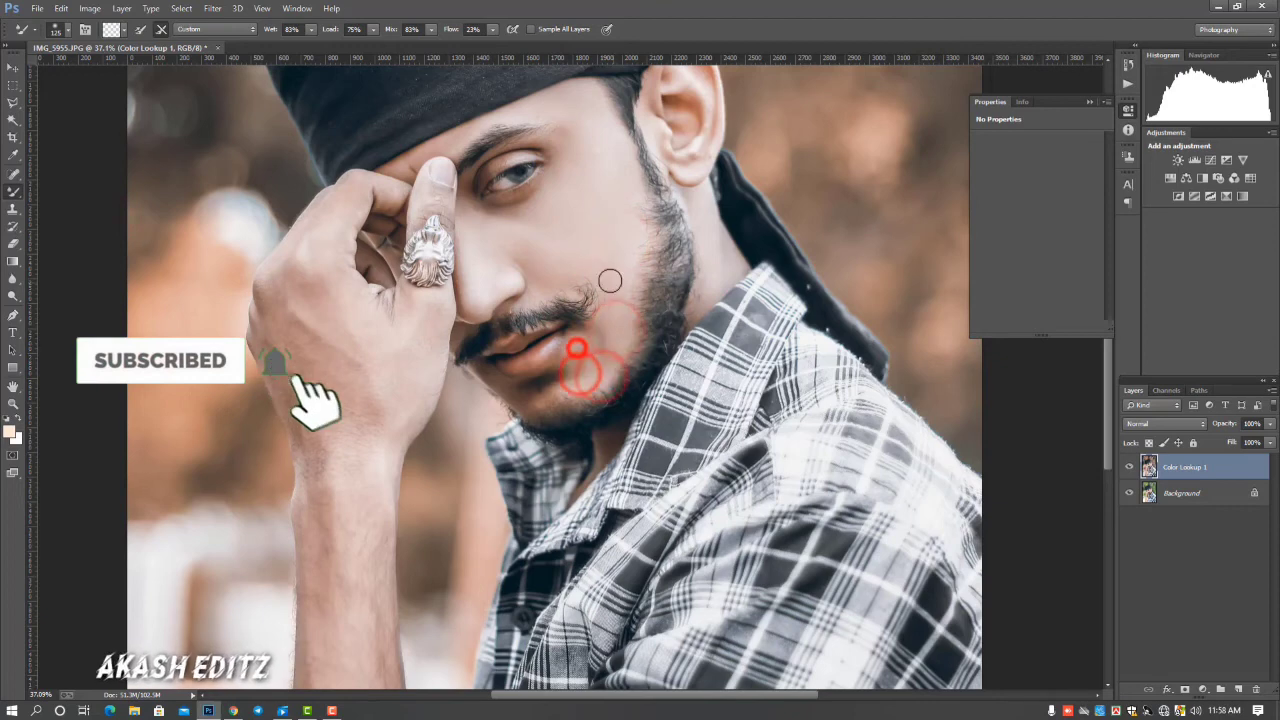
Smooth the tip, side and bridge of the nose with the Mixer Brush
{"action": "scroll", "coordinate": [600, 288], "scroll_direction": "up", "scroll_amount": 1}
{"action": "left_click_drag", "start_coordinate": [473, 354], "coordinate": [469, 338]}
{"action": "left_click_drag", "start_coordinate": [468, 337], "coordinate": [495, 350]}
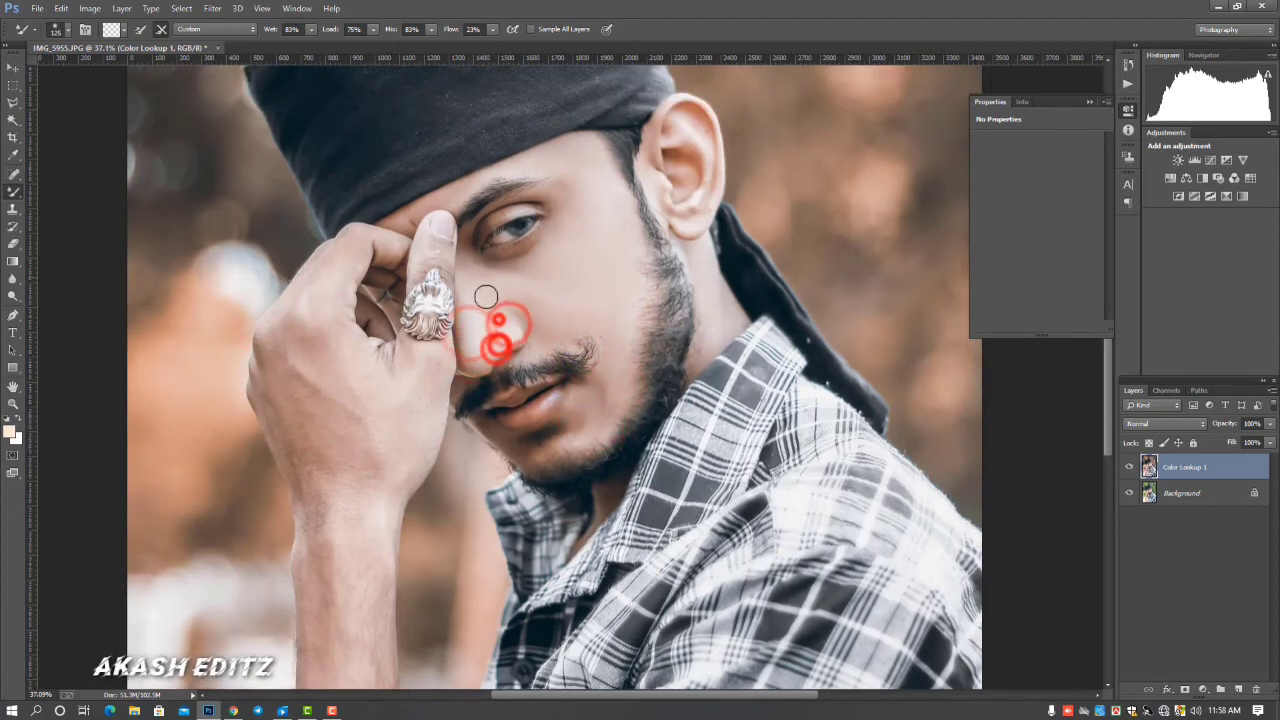
{"action": "left_click_drag", "start_coordinate": [477, 297], "coordinate": [466, 283]}
Smooth the skin of the ear and the neck behind the beard with the Mixer Brush
{"action": "left_click_drag", "start_coordinate": [684, 110], "coordinate": [703, 167]}
{"action": "left_click_drag", "start_coordinate": [686, 231], "coordinate": [687, 172]}
{"action": "left_click_drag", "start_coordinate": [670, 134], "coordinate": [655, 182]}
{"action": "left_click_drag", "start_coordinate": [706, 302], "coordinate": [705, 351]}
{"action": "left_click_drag", "start_coordinate": [712, 276], "coordinate": [703, 258]}
{"action": "left_click_drag", "start_coordinate": [703, 281], "coordinate": [703, 363]}
Touch up the cheek, the temple and the skin around the eye and eyebrow with the Mixer Brush
{"action": "left_click_drag", "start_coordinate": [631, 320], "coordinate": [626, 358]}
{"action": "left_click_drag", "start_coordinate": [619, 344], "coordinate": [607, 334]}
{"action": "left_click_drag", "start_coordinate": [623, 211], "coordinate": [620, 251]}
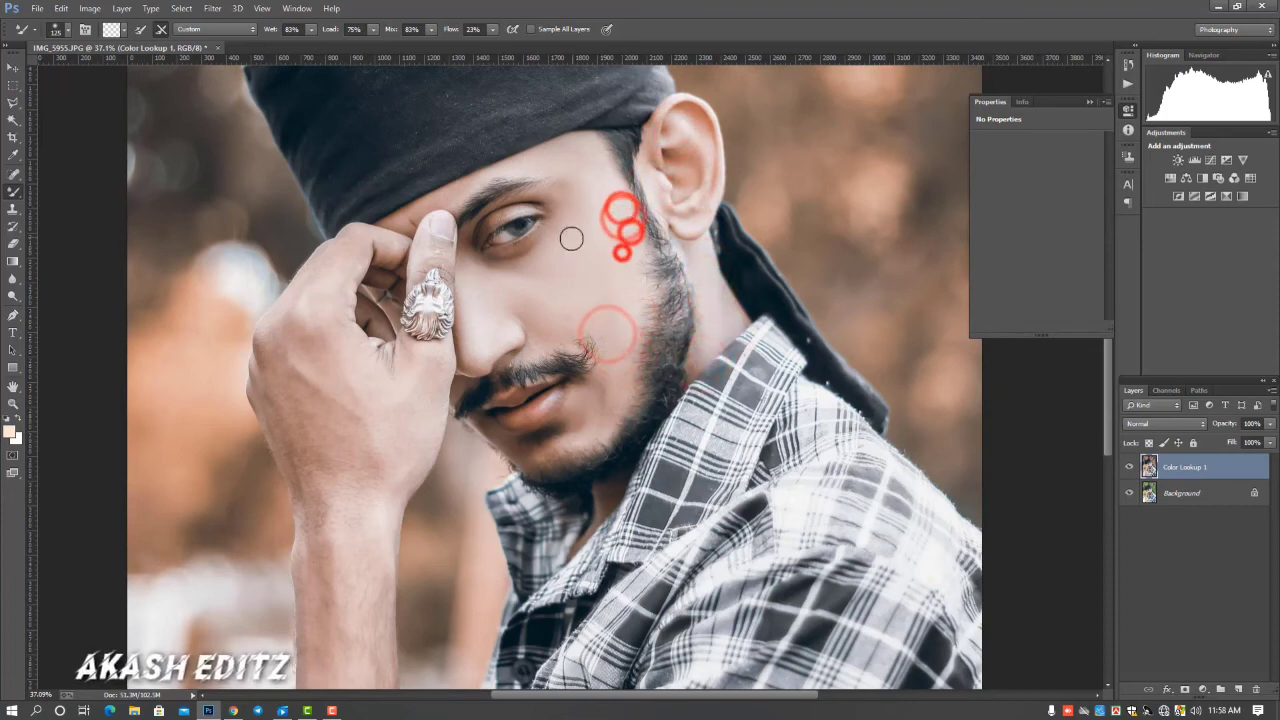
{"action": "left_click_drag", "start_coordinate": [551, 231], "coordinate": [493, 263]}
{"action": "mouse_move", "coordinate": [535, 246]}
{"action": "left_mouse_down"}
{"action": "mouse_move", "coordinate": [555, 210]}
{"action": "mouse_move", "coordinate": [554, 151]}
{"action": "left_mouse_up"}
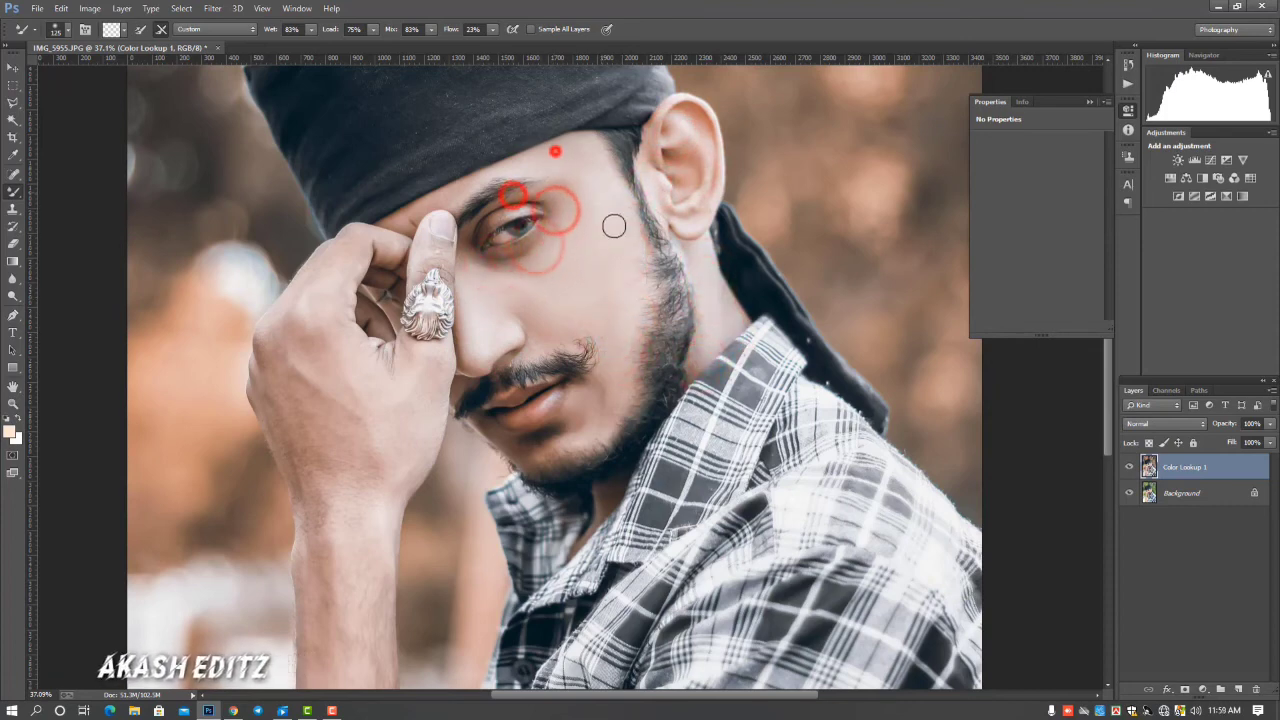
Smooth the back of the raised hand and the wrist with the Mixer Brush at 261 px and 349 px
{"action": "scroll", "coordinate": [589, 349], "scroll_direction": "down", "scroll_amount": 7}
{"action": "scroll", "coordinate": [587, 355], "scroll_direction": "up", "scroll_amount": 1}
{"action": "right_click", "coordinate": [587, 355]}
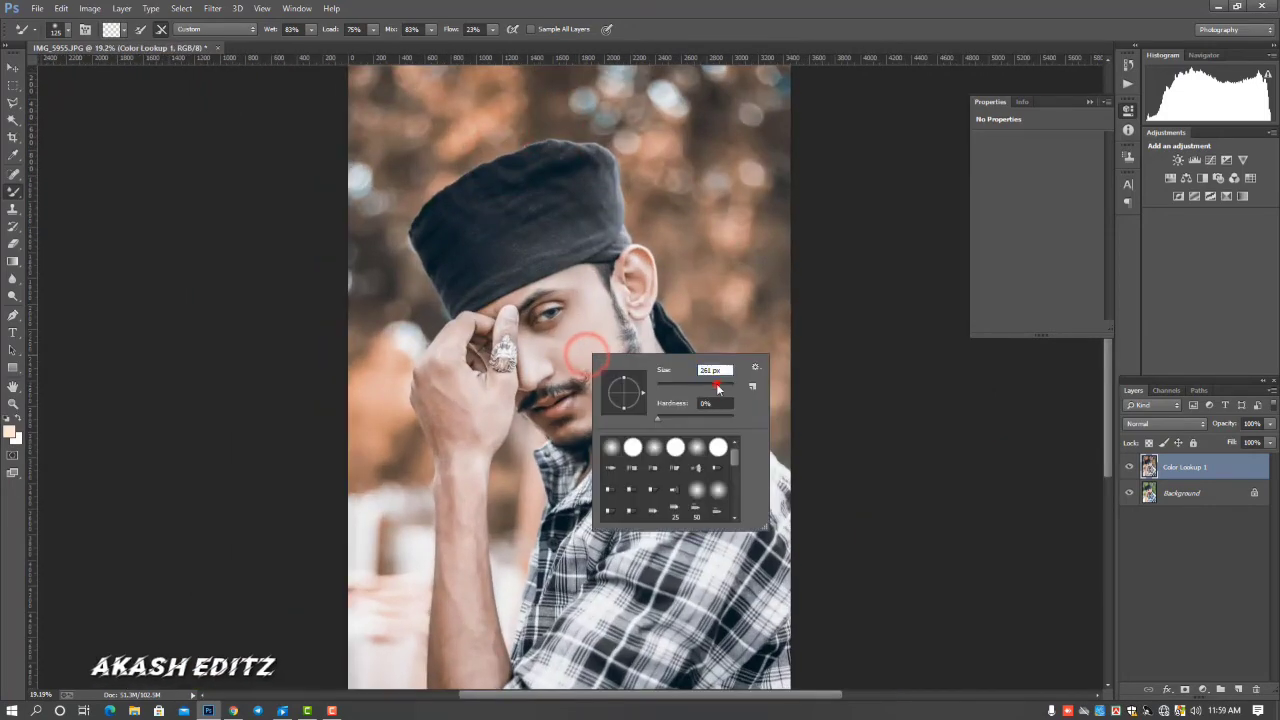
{"action": "mouse_move", "coordinate": [436, 380]}
{"action": "left_mouse_down"}
{"action": "mouse_move", "coordinate": [449, 457]}
{"action": "mouse_move", "coordinate": [467, 476]}
{"action": "left_mouse_up"}
{"action": "left_click_drag", "start_coordinate": [466, 468], "coordinate": [451, 579]}
{"action": "right_click", "coordinate": [479, 464]}
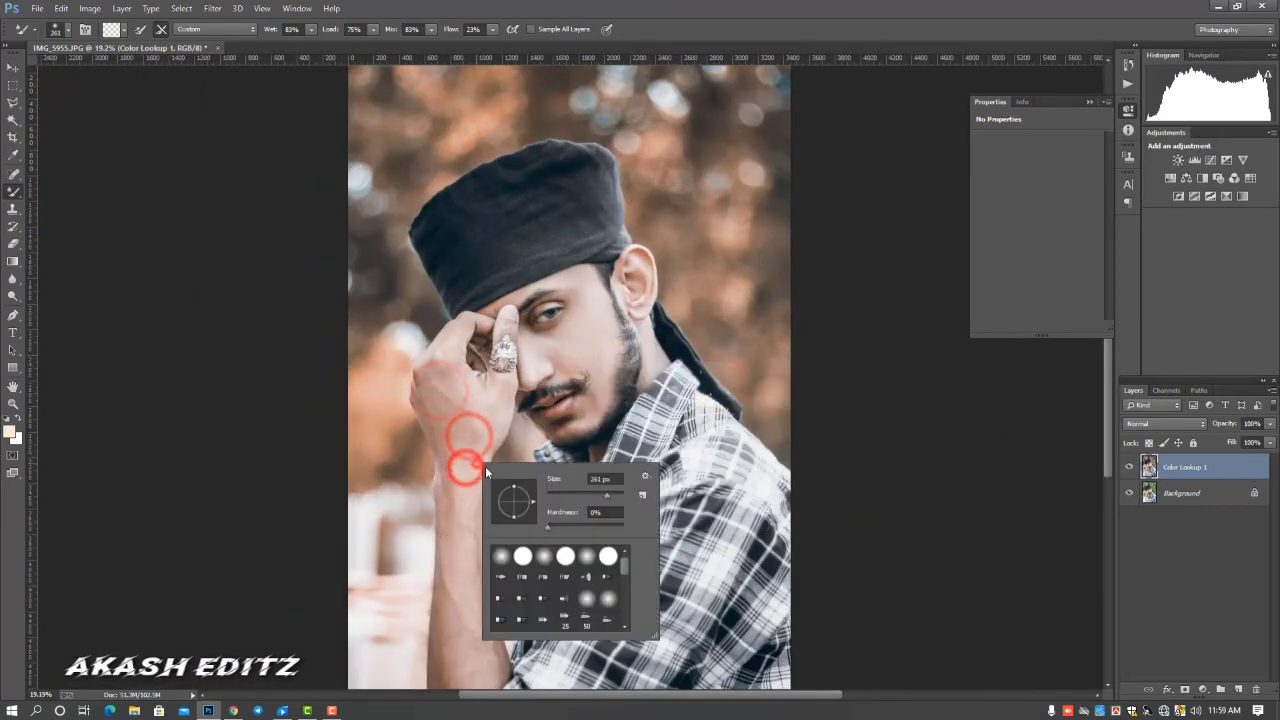
{"action": "left_click", "coordinate": [434, 356]}
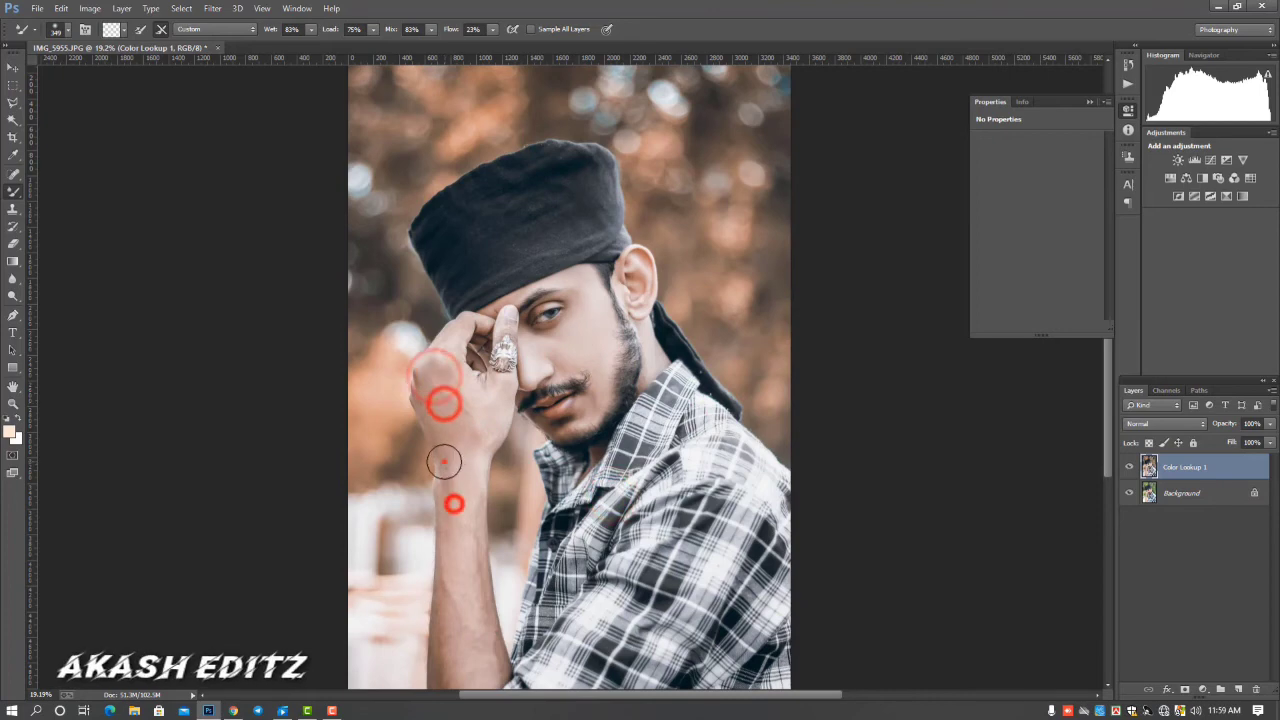
Smooth the forearm skin from the wrist down to the elbow with the 349 px Mixer Brush
{"action": "scroll", "coordinate": [474, 412], "scroll_direction": "down", "scroll_amount": 2}
{"action": "left_click_drag", "start_coordinate": [461, 348], "coordinate": [464, 359]}
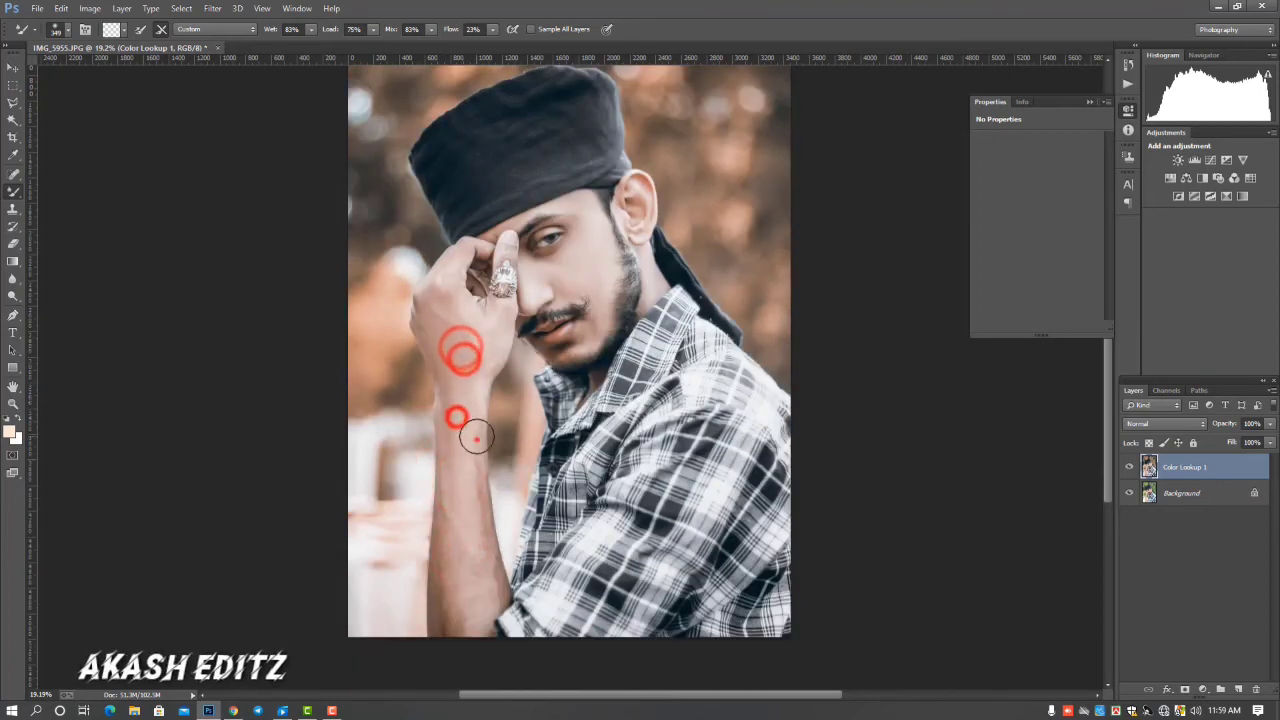
{"action": "left_click_drag", "start_coordinate": [476, 437], "coordinate": [483, 567]}
{"action": "left_click_drag", "start_coordinate": [450, 520], "coordinate": [449, 545]}
{"action": "left_click_drag", "start_coordinate": [449, 557], "coordinate": [451, 612]}
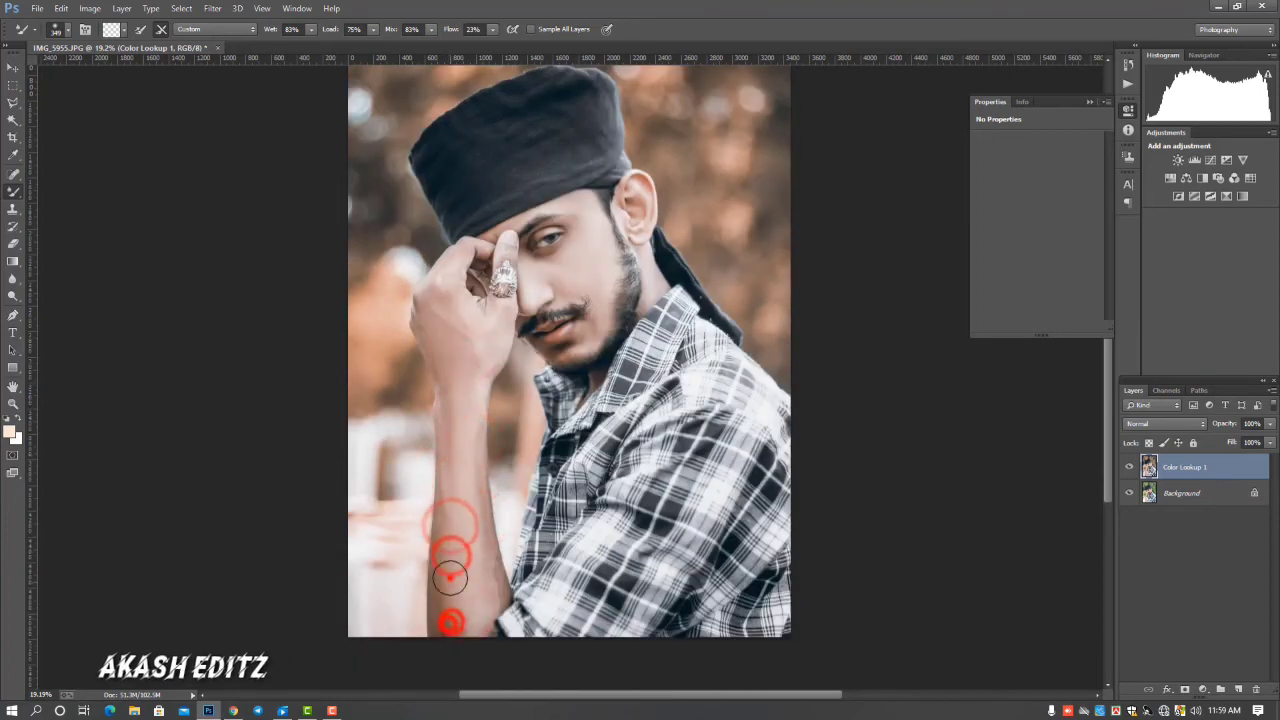
{"action": "left_click_drag", "start_coordinate": [449, 523], "coordinate": [455, 602]}
{"action": "left_click_drag", "start_coordinate": [465, 611], "coordinate": [468, 611]}
{"action": "left_click_drag", "start_coordinate": [486, 560], "coordinate": [474, 606]}
{"action": "left_click_drag", "start_coordinate": [469, 526], "coordinate": [476, 590]}
{"action": "mouse_move", "coordinate": [471, 451]}
{"action": "left_mouse_down"}
{"action": "mouse_move", "coordinate": [471, 423]}
{"action": "mouse_move", "coordinate": [471, 446]}
{"action": "left_mouse_up"}
{"action": "mouse_move", "coordinate": [480, 508]}
{"action": "left_mouse_down"}
{"action": "mouse_move", "coordinate": [483, 580]}
{"action": "mouse_move", "coordinate": [484, 560]}
{"action": "left_mouse_up"}
{"action": "left_click_drag", "start_coordinate": [454, 533], "coordinate": [455, 527]}
{"action": "left_click_drag", "start_coordinate": [443, 612], "coordinate": [459, 622]}
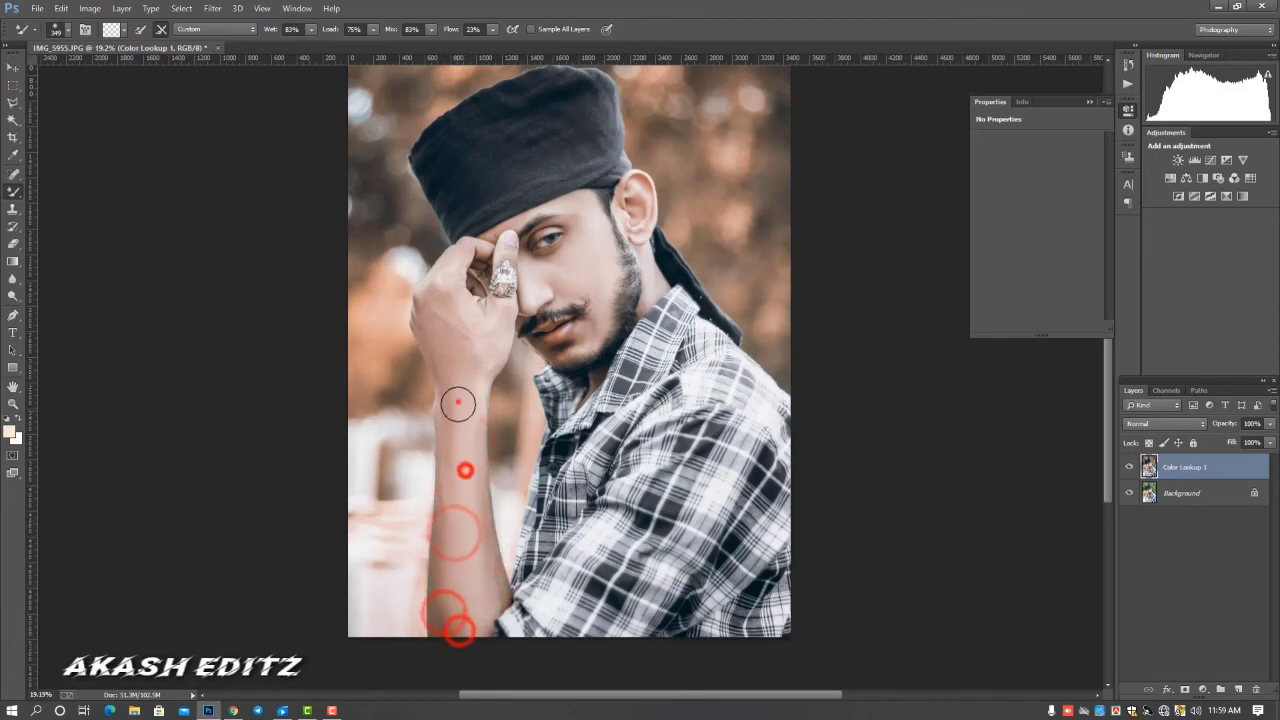
Go over the wrist and forearm again with the Mixer Brush to even out the remaining skin tones
{"action": "mouse_move", "coordinate": [480, 349]}
{"action": "left_mouse_down"}
{"action": "mouse_move", "coordinate": [460, 369]}
{"action": "mouse_move", "coordinate": [474, 362]}
{"action": "left_mouse_up"}
{"action": "left_click_drag", "start_coordinate": [446, 369], "coordinate": [447, 396]}
{"action": "left_click_drag", "start_coordinate": [446, 409], "coordinate": [454, 474]}
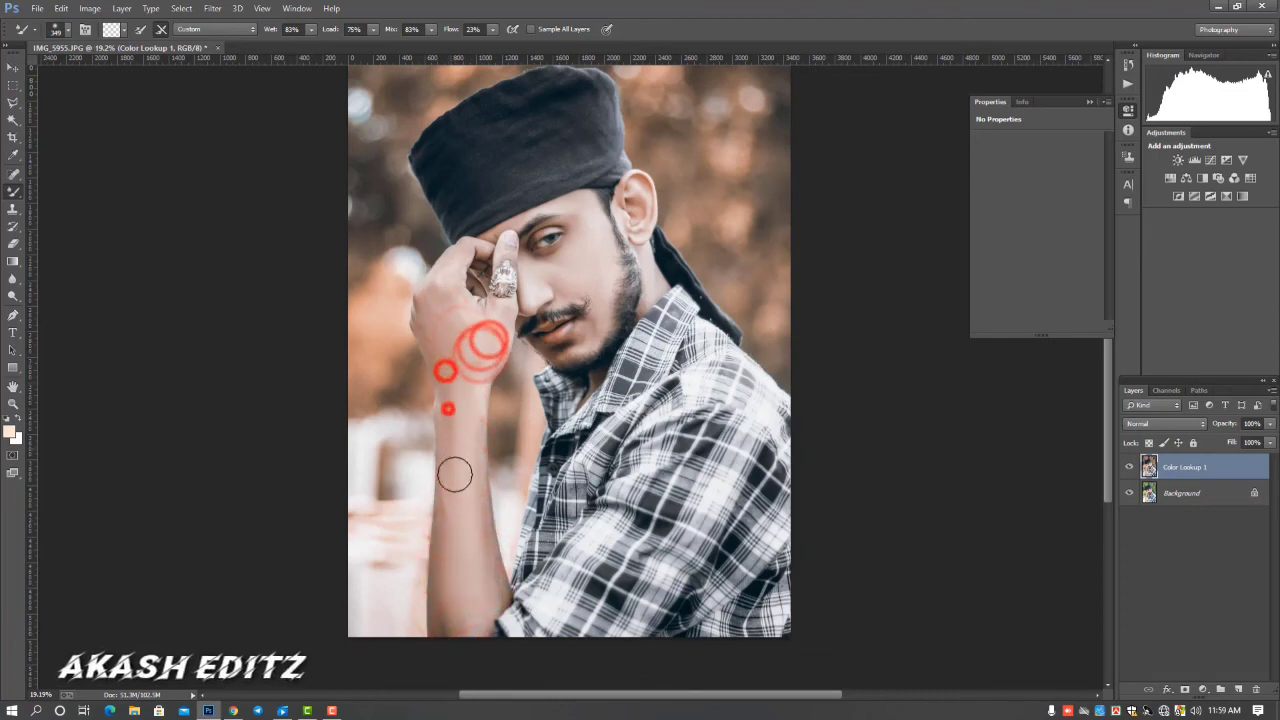
{"action": "left_click_drag", "start_coordinate": [455, 520], "coordinate": [457, 589]}
{"action": "mouse_move", "coordinate": [448, 586]}
{"action": "left_mouse_down"}
{"action": "mouse_move", "coordinate": [449, 626]}
{"action": "mouse_move", "coordinate": [465, 600]}
{"action": "left_mouse_up"}
{"action": "left_click_drag", "start_coordinate": [478, 617], "coordinate": [486, 571]}
{"action": "left_click", "coordinate": [486, 571]}
Compare the retouched layer with the original, and merge Color Lookup 1 down into the Background
{"action": "scroll", "coordinate": [490, 570], "scroll_direction": "down", "scroll_amount": 6}
{"action": "scroll", "coordinate": [660, 548], "scroll_direction": "up", "scroll_amount": 2}
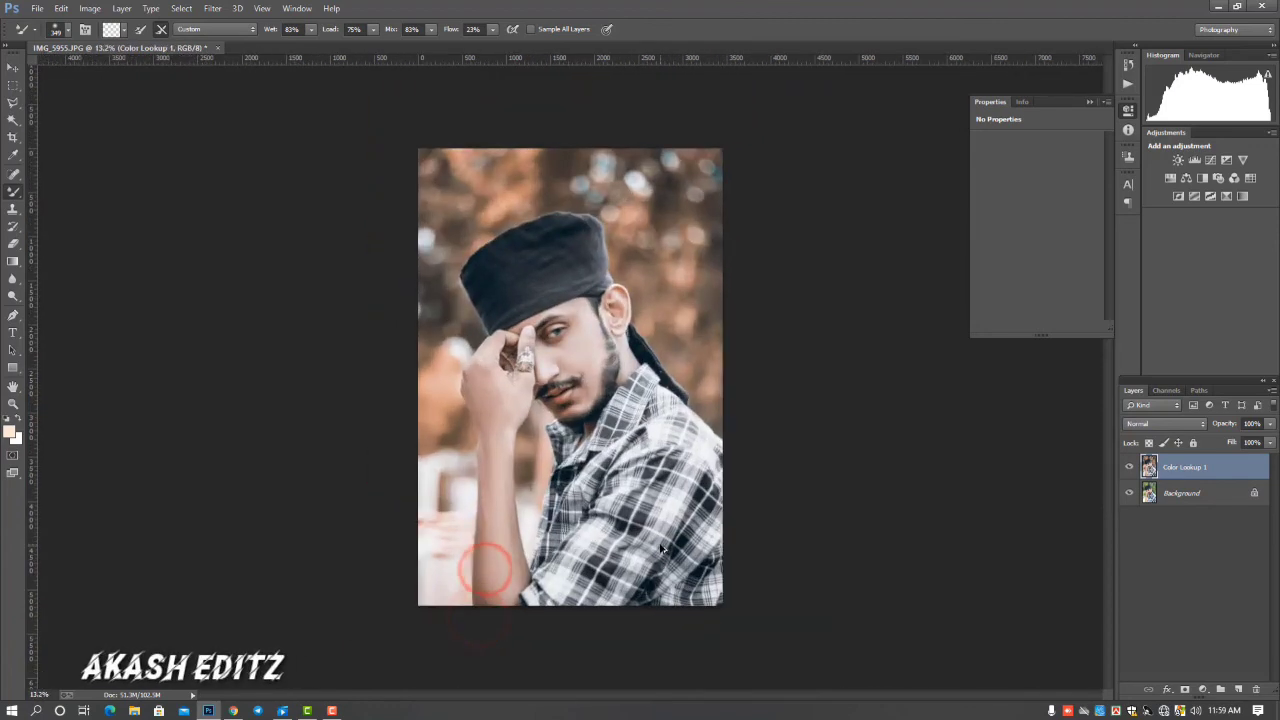
{"action": "left_click", "coordinate": [1130, 467]}
{"action": "left_click", "coordinate": [1130, 467]}
{"action": "left_click", "coordinate": [1130, 467]}
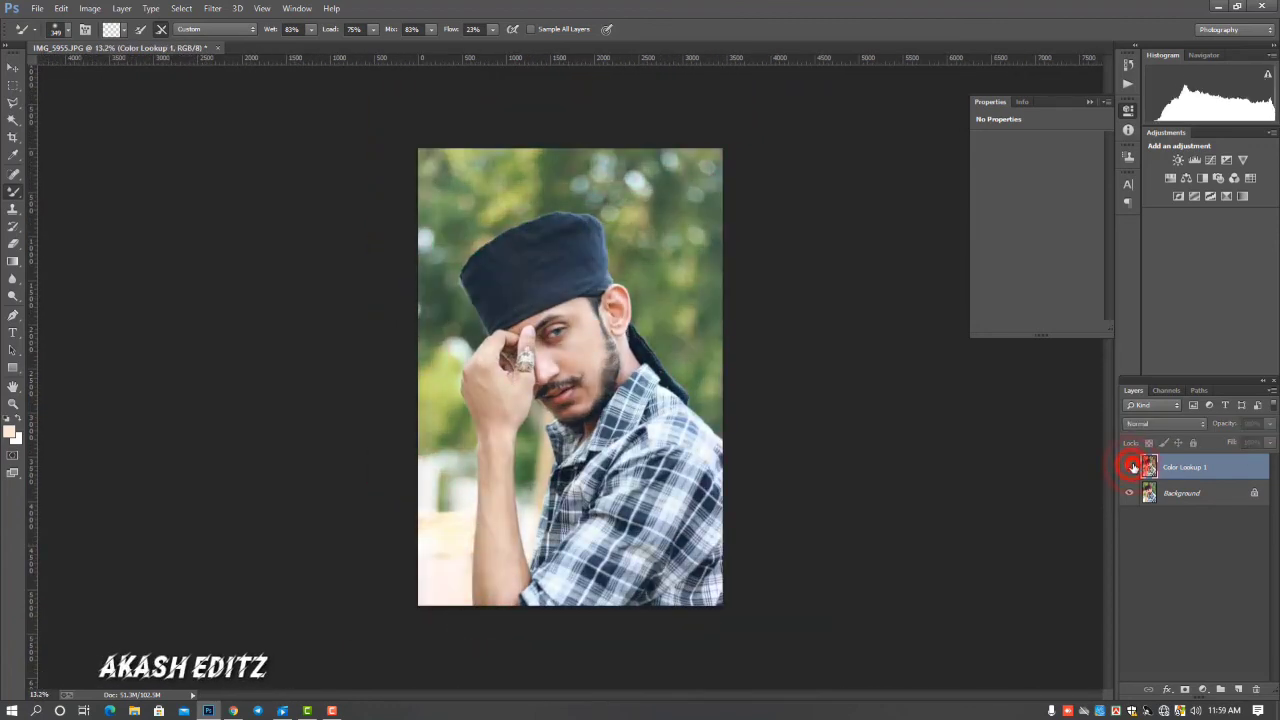
{"action": "left_click", "coordinate": [1130, 467]}
{"action": "right_click", "coordinate": [1236, 467]}
{"action": "left_click", "coordinate": [1122, 490]}
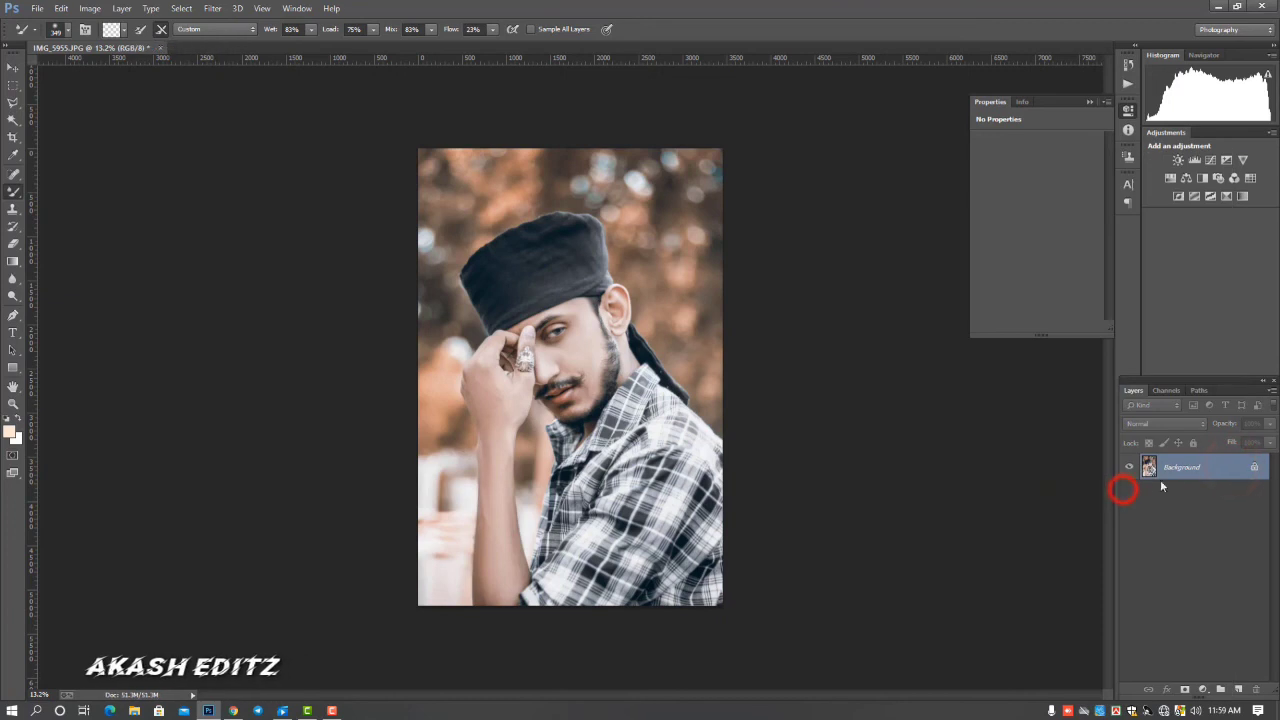
Start saving the finished portrait as a new file
{"action": "left_click", "coordinate": [35, 9]}
{"action": "left_click", "coordinate": [46, 129]}
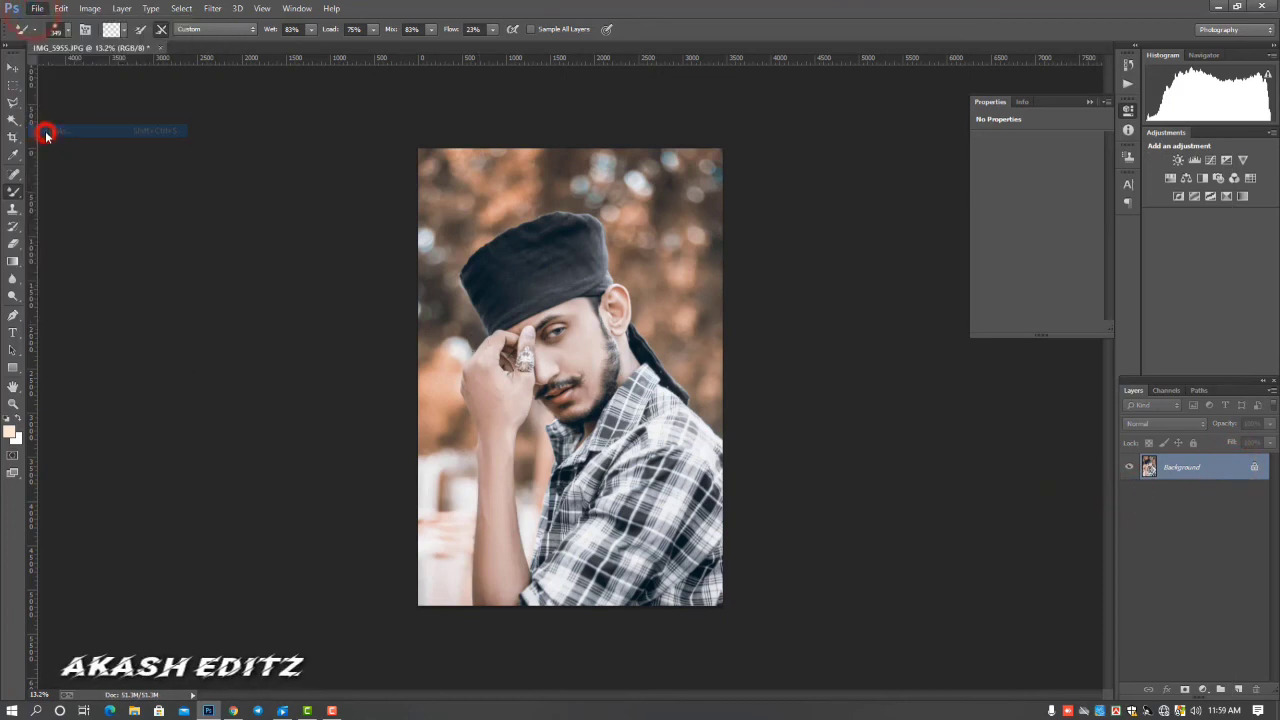